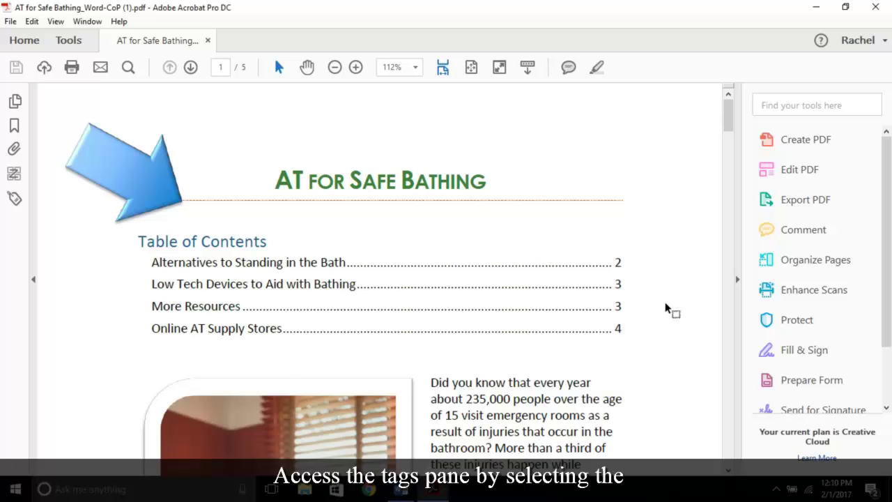
# Step: Show the Tags panel via the left pane or View > Show/Hide > Navigation Panes, then expand Tags and <Sect>
pyautogui.click(14, 199)
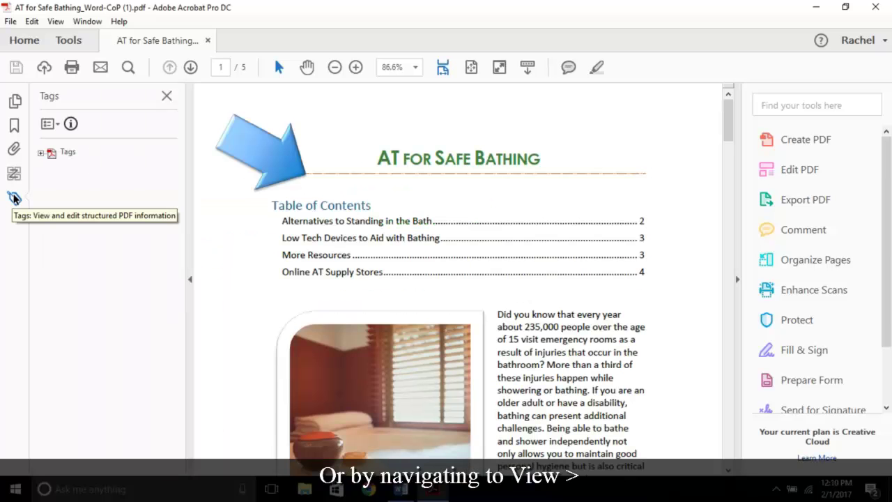
pyautogui.click(60, 24)
pyautogui.moveTo(109, 158)
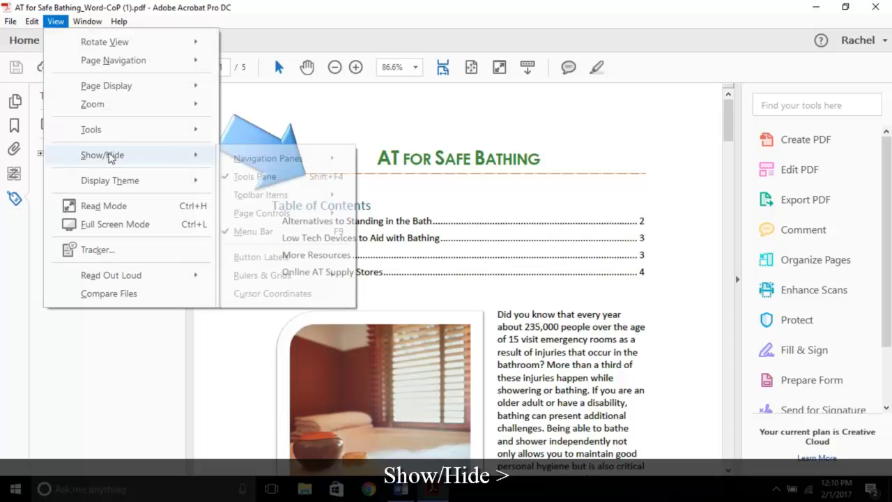
pyautogui.moveTo(244, 160)
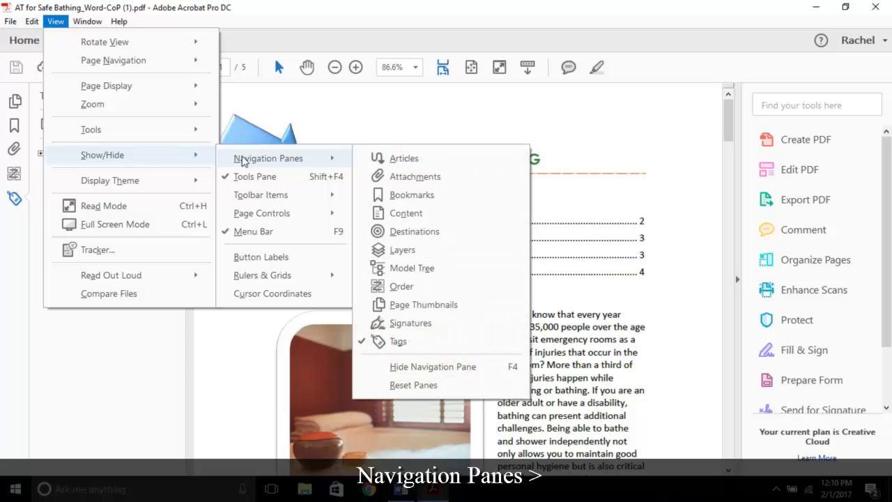
pyautogui.click(423, 343)
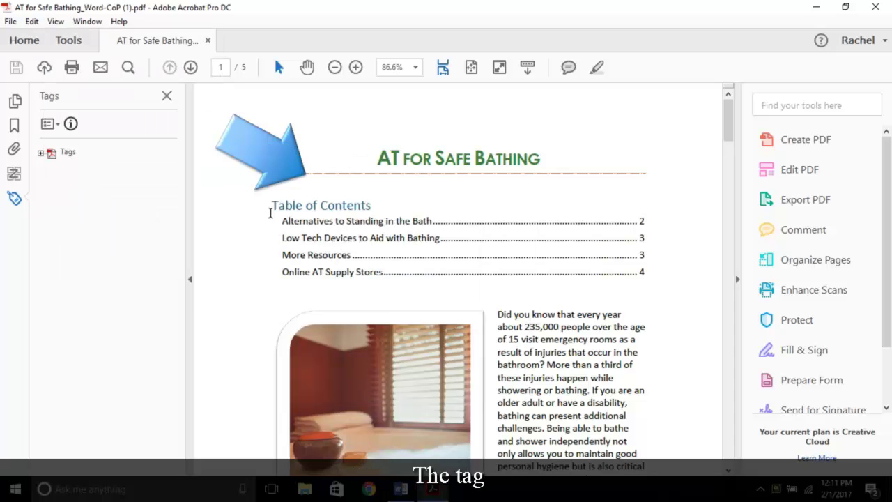
pyautogui.click(41, 154)
pyautogui.click(51, 168)
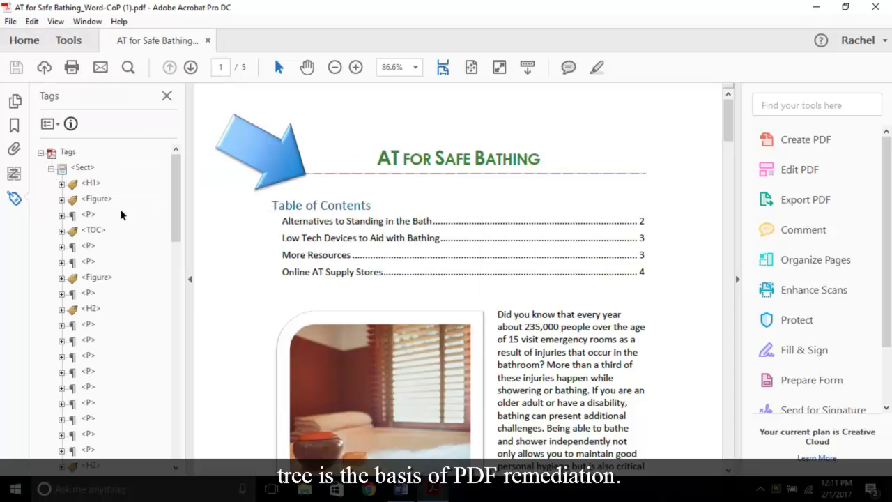
# Step: Set the top-level <Sect> tag's type to Document in its Tag Properties
pyautogui.click(83, 166)
pyautogui.rightClick(88, 169)
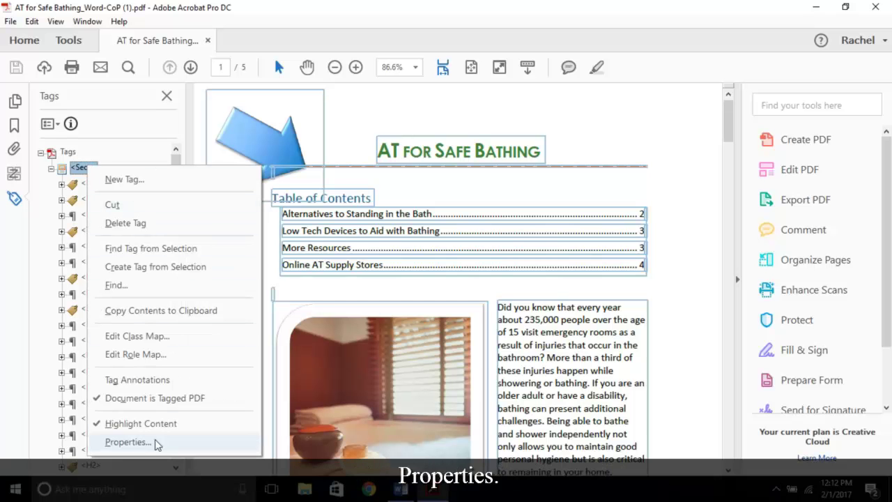
pyautogui.click(128, 442)
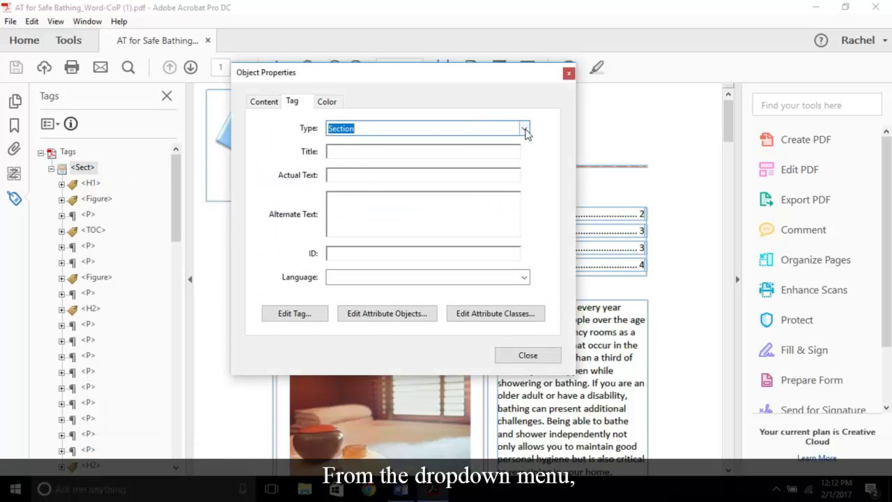
pyautogui.click(525, 130)
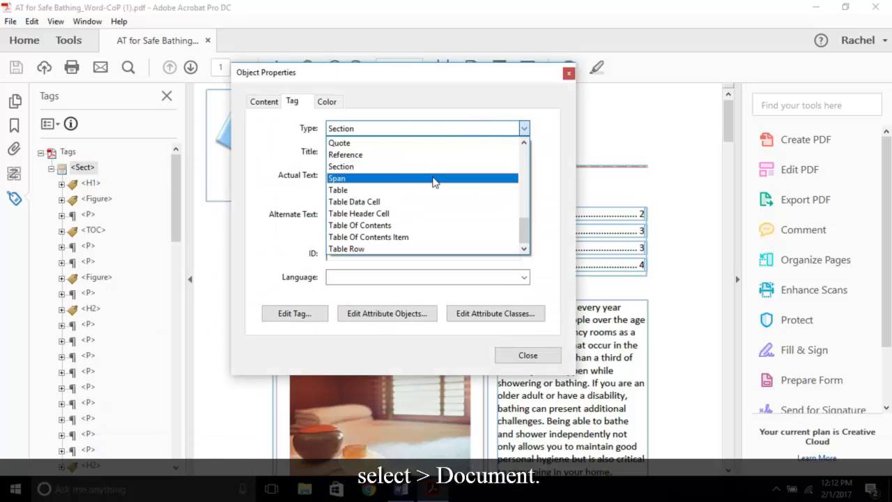
pyautogui.scroll(8, 433, 182)
pyautogui.click(409, 191)
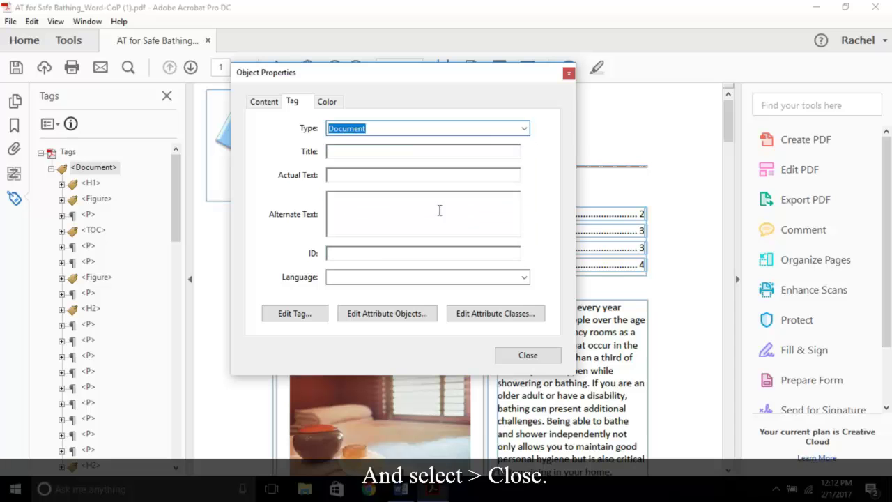
pyautogui.click(527, 355)
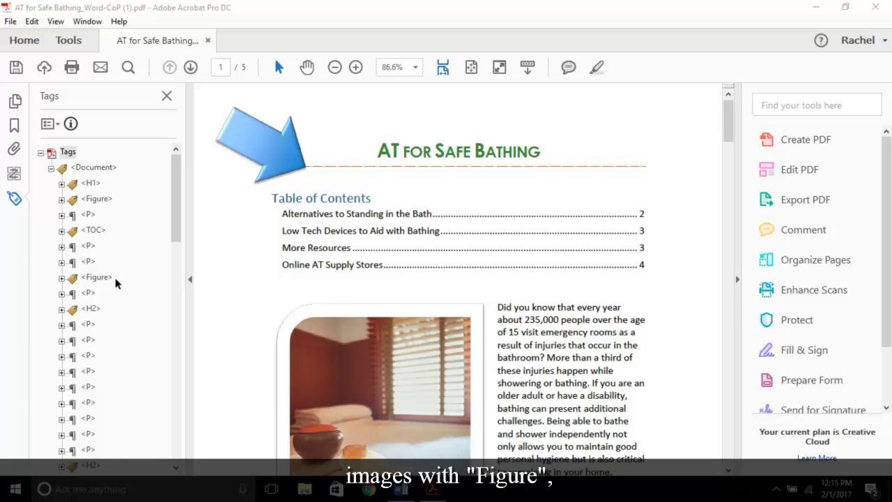
# Step: Select a paragraph tag and turn on Highlight Content for tagged content
pyautogui.scroll(-6, 115, 278)
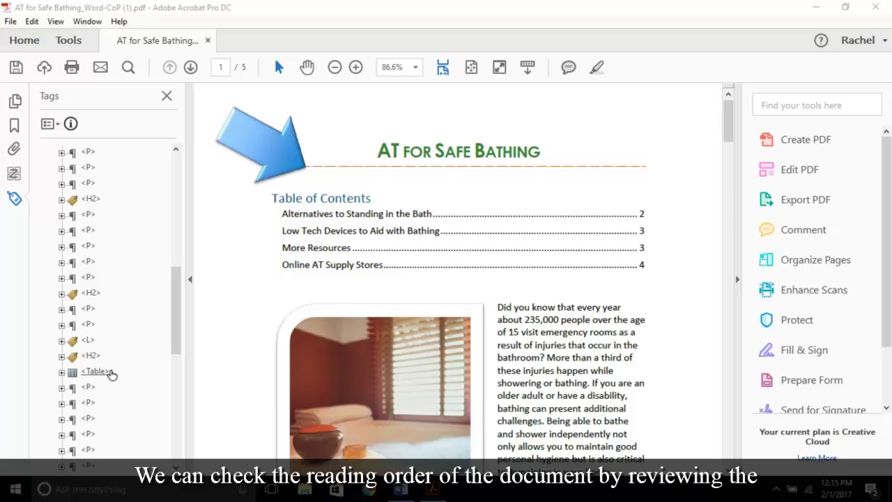
pyautogui.scroll(10, 119, 371)
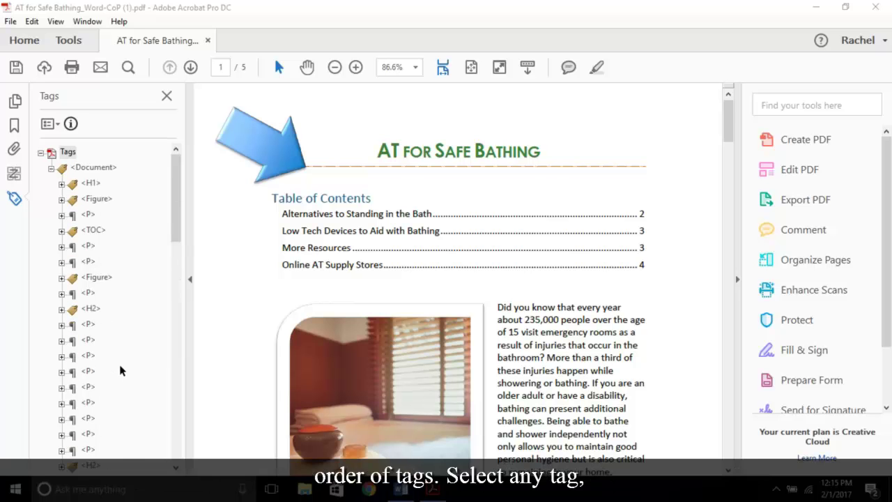
pyautogui.click(88, 247)
pyautogui.rightClick(89, 247)
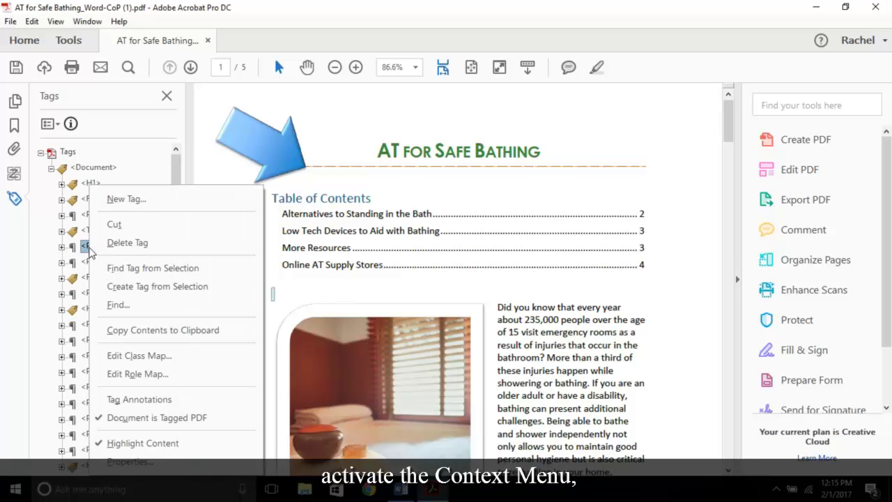
pyautogui.click(166, 444)
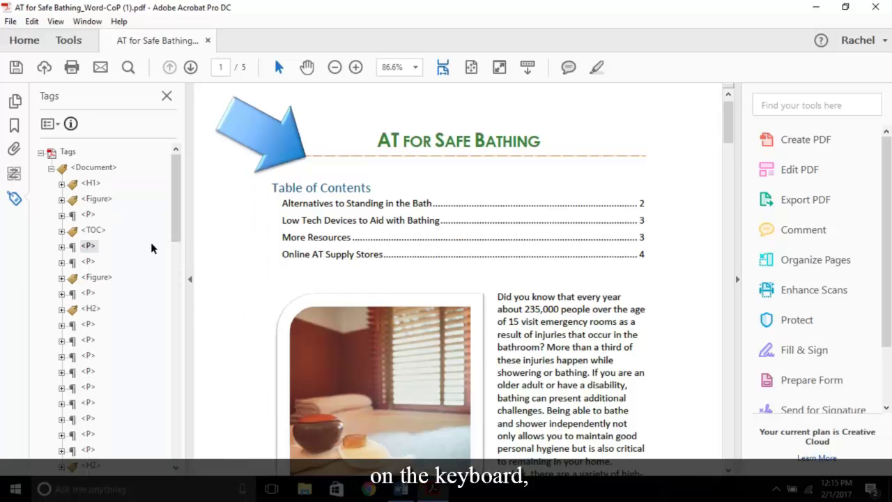
# Step: Step through the tags in reading order to page 2, stopping above Transfer chairs
pyautogui.press('Up')
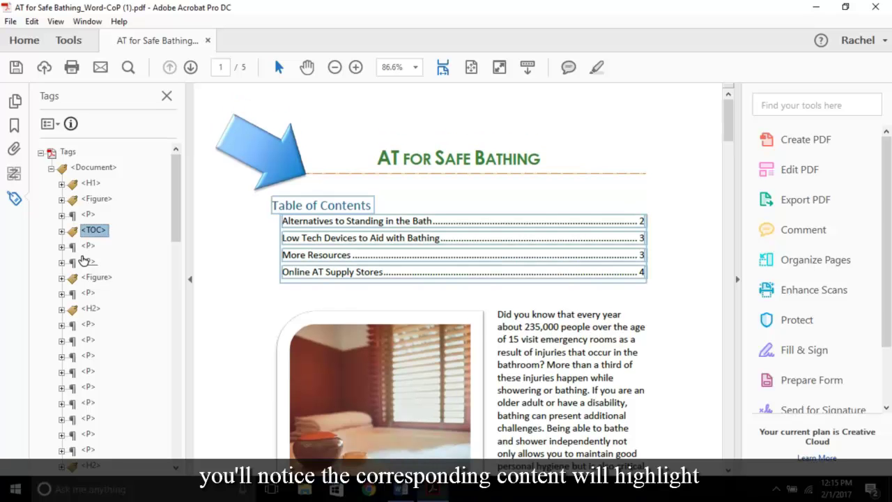
pyautogui.press('Down')
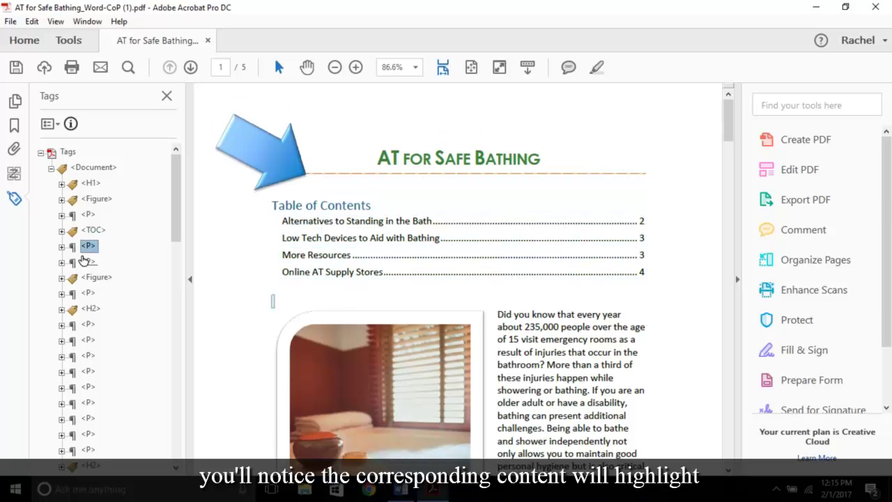
pyautogui.click(83, 260)
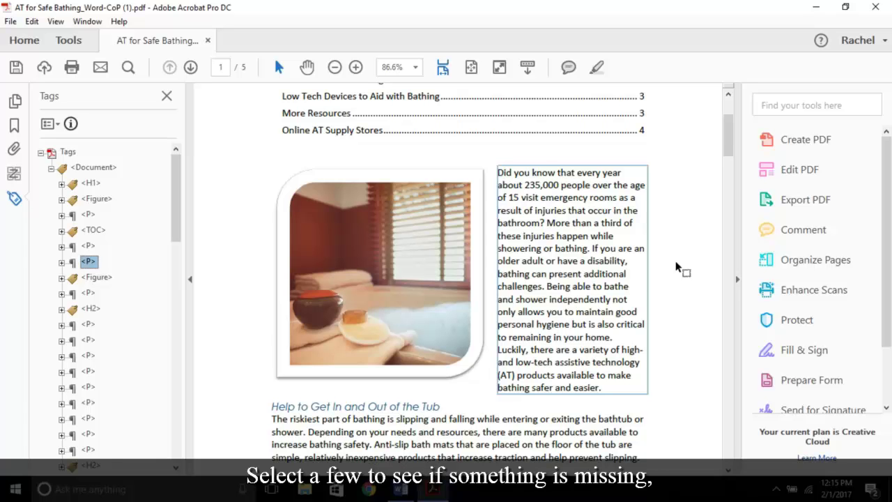
pyautogui.press('Down')
pyautogui.press('Down')
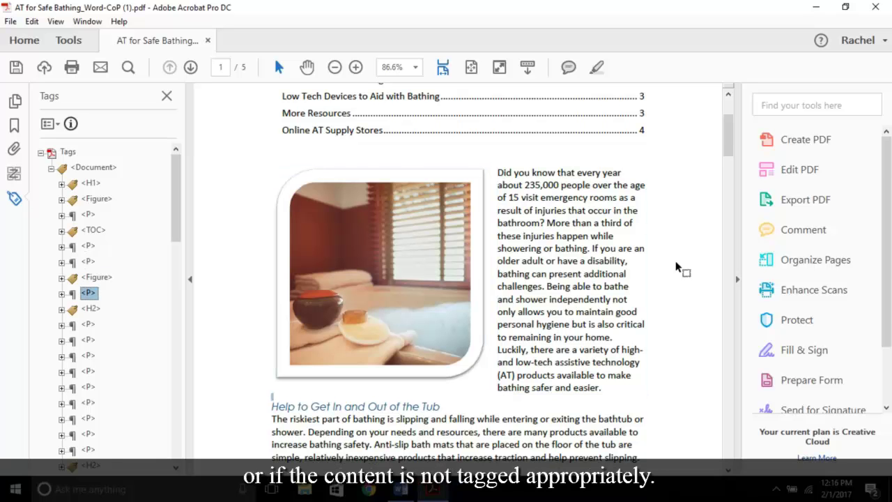
pyautogui.press('Down')
pyautogui.press('Down')
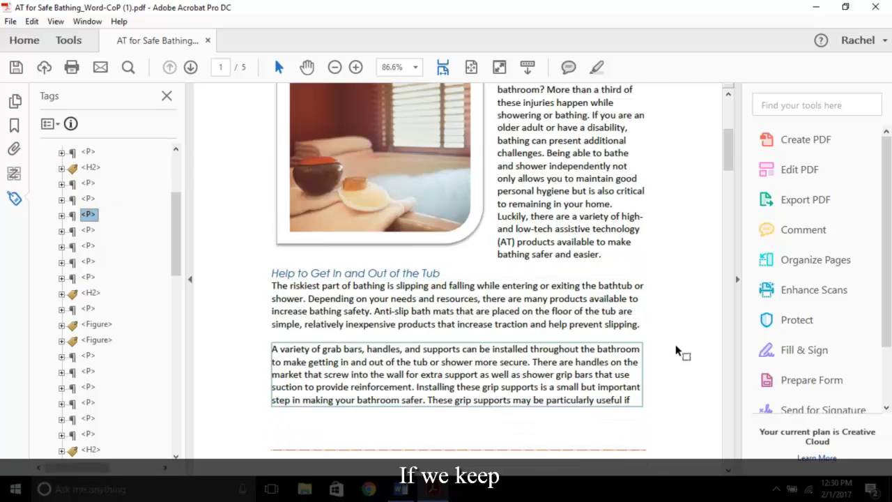
pyautogui.press('Down')
pyautogui.press('Down')
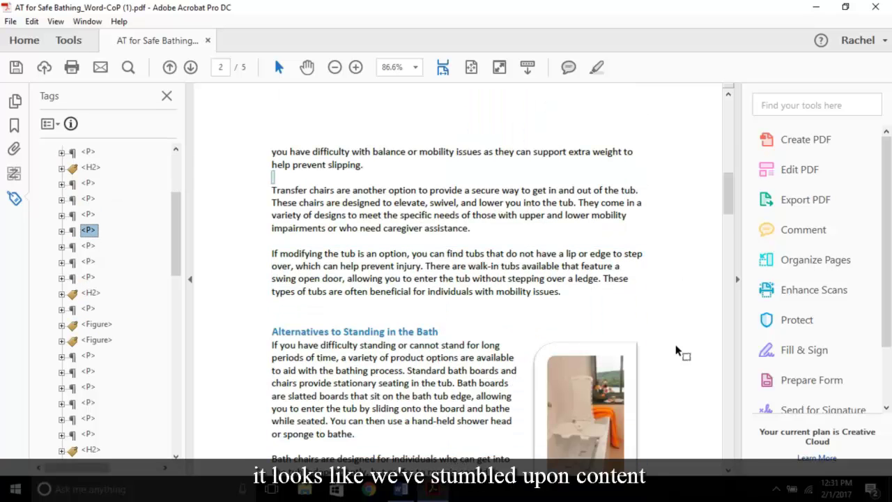
pyautogui.press('Up')
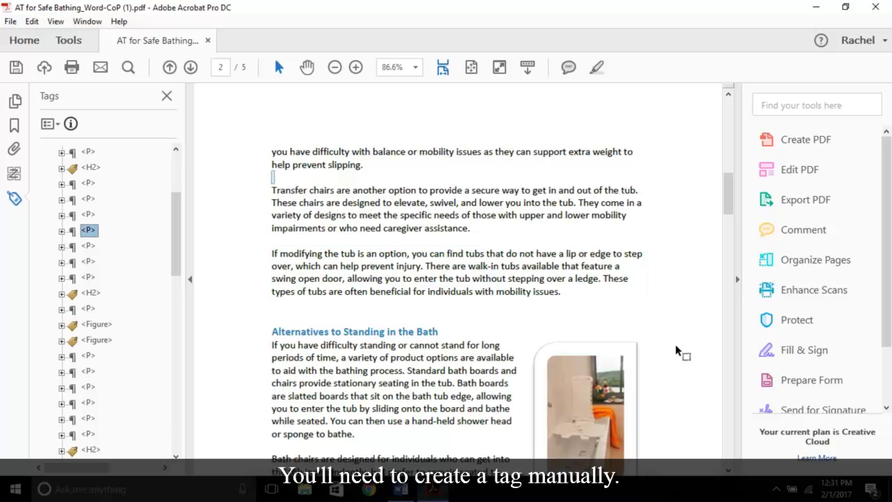
# Step: Create a new Paragraph tag after the selected paragraph tag
pyautogui.rightClick(89, 232)
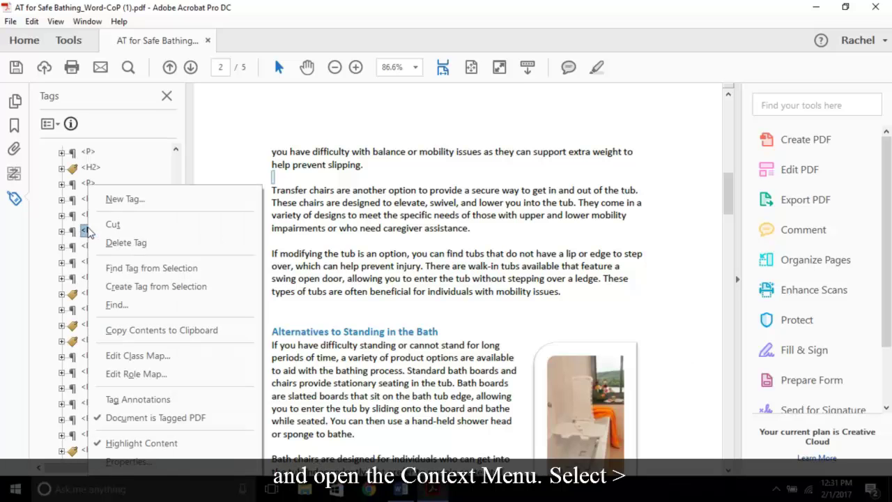
pyautogui.click(120, 200)
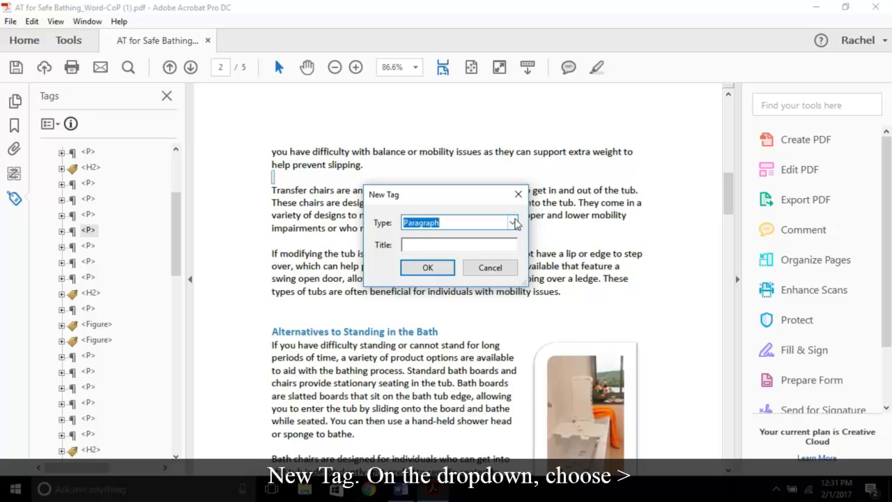
pyautogui.click(514, 222)
pyautogui.click(449, 239)
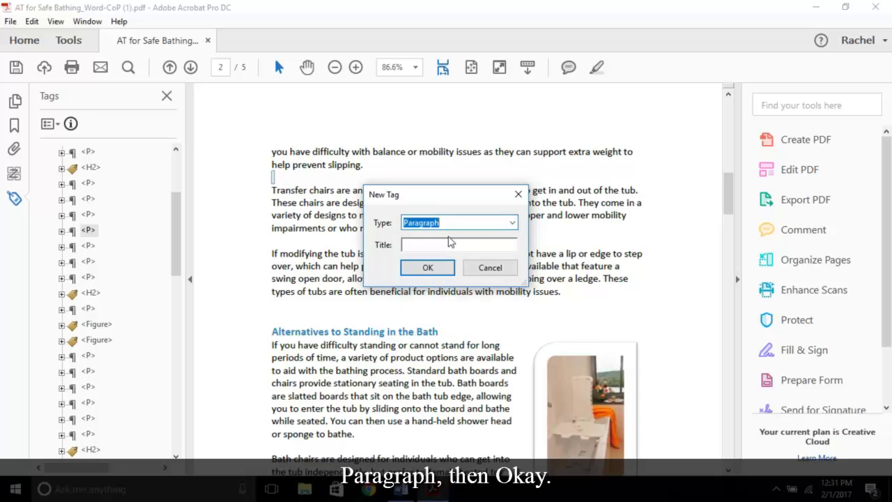
pyautogui.click(432, 269)
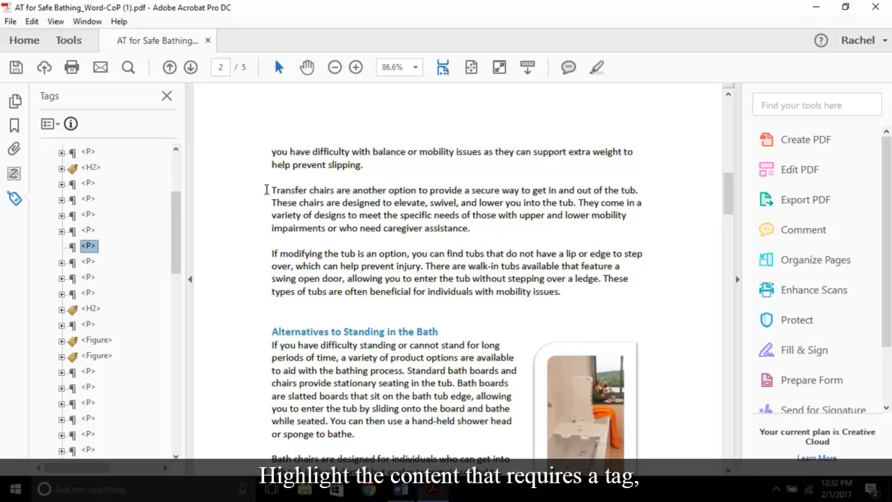
# Step: Tag the selected Transfer chairs paragraph text under the new P tag
pyautogui.moveTo(275, 190); pyautogui.dragTo(340, 192)
pyautogui.moveTo(273, 190); pyautogui.dragTo(471, 229)
pyautogui.rightClick(91, 248)
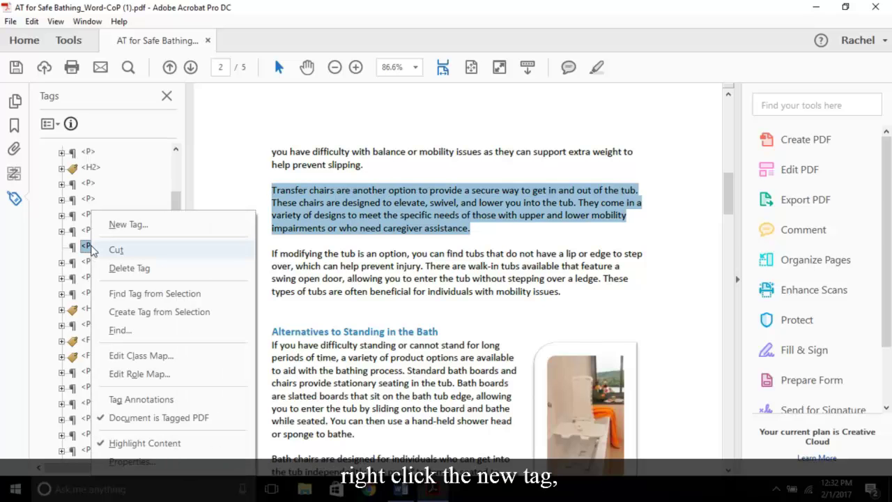
pyautogui.click(156, 311)
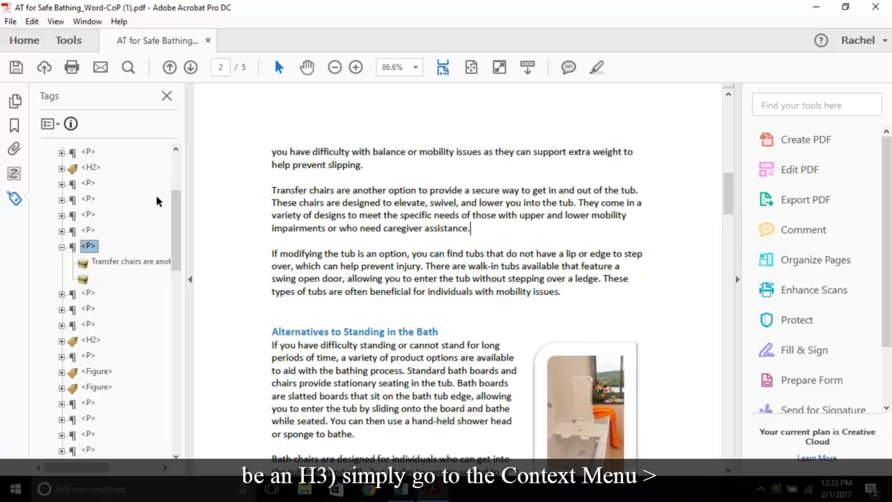
pyautogui.rightClick(90, 173)
pyautogui.click(148, 446)
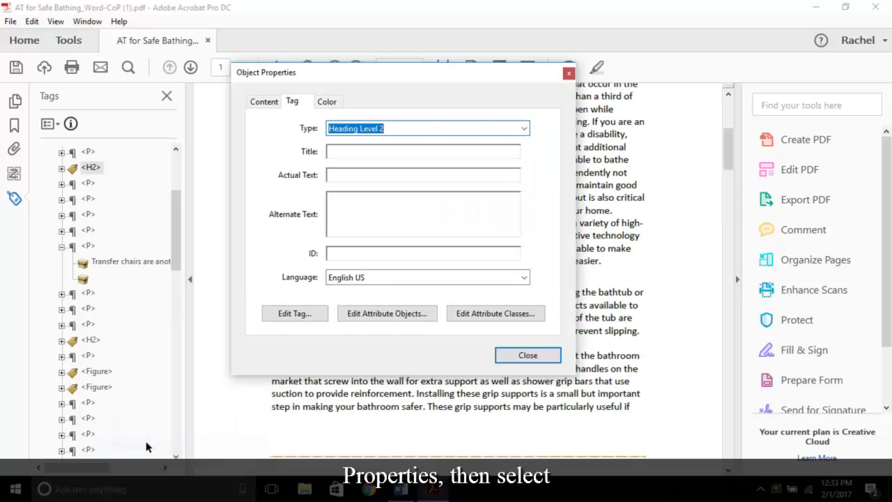
pyautogui.click(525, 128)
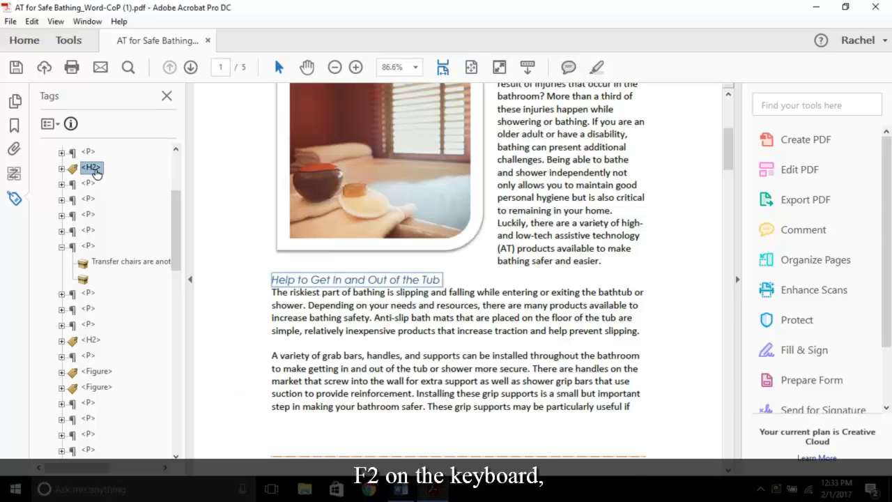
pyautogui.press('F2')
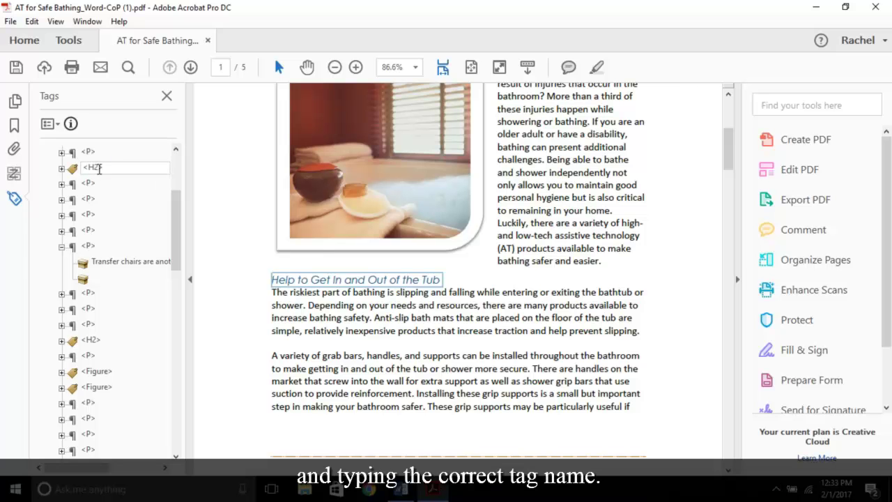
pyautogui.press('BackSpace')
pyautogui.press('BackSpace')
pyautogui.write('3>')
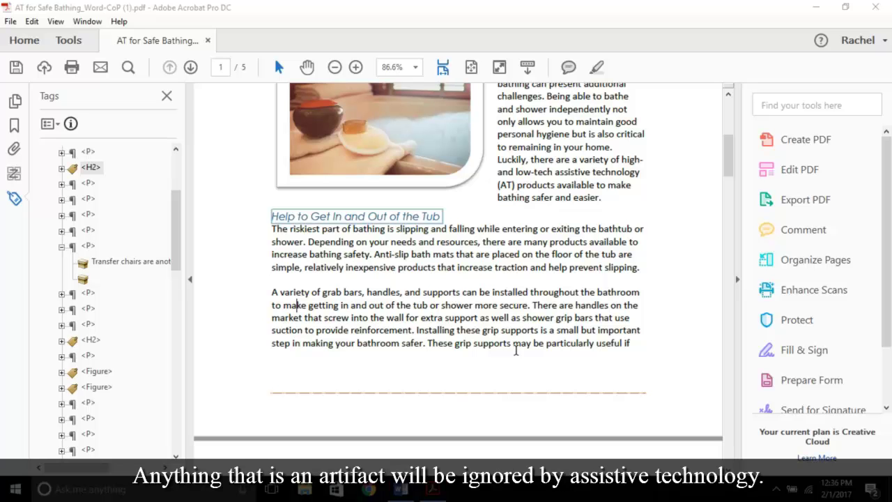
# Step: Change the empty container inside the blank <P> tag to a Page artifact
pyautogui.click(88, 199)
pyautogui.click(62, 200)
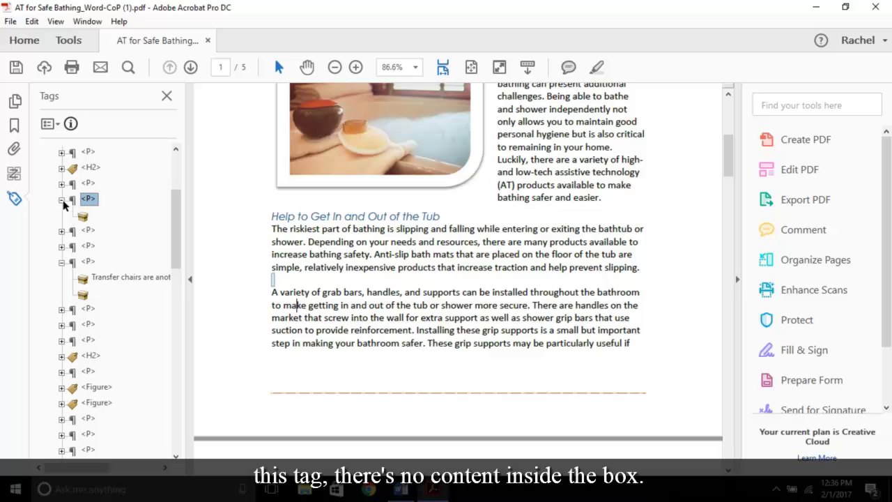
pyautogui.click(84, 217)
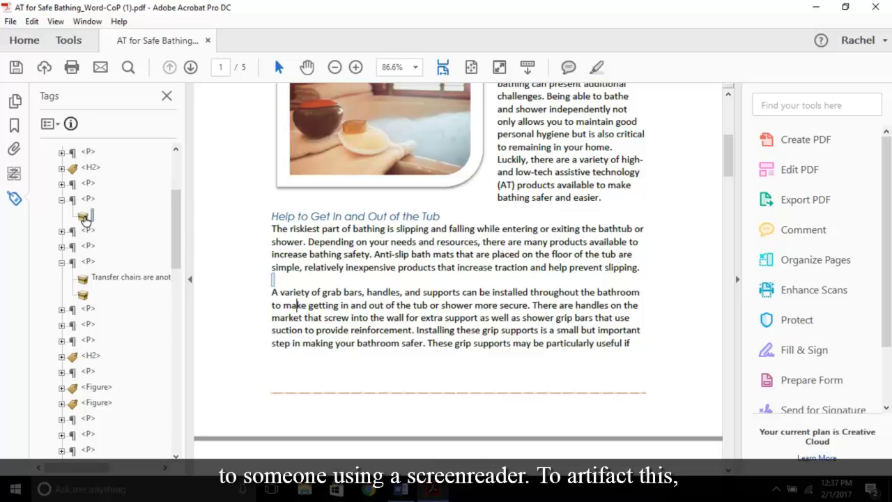
pyautogui.rightClick(84, 218)
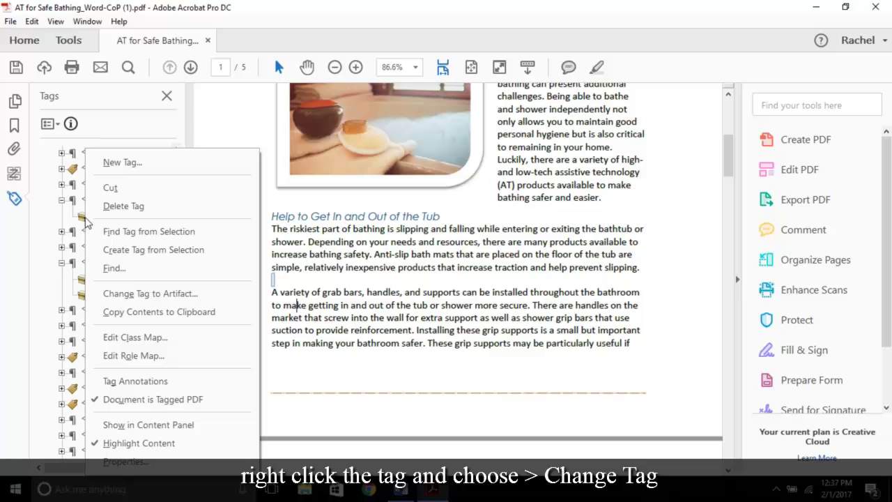
pyautogui.click(130, 293)
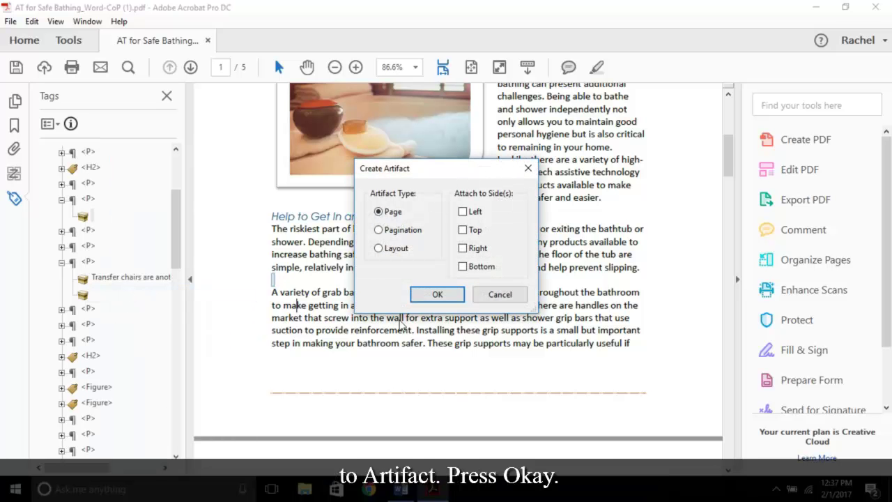
pyautogui.click(437, 295)
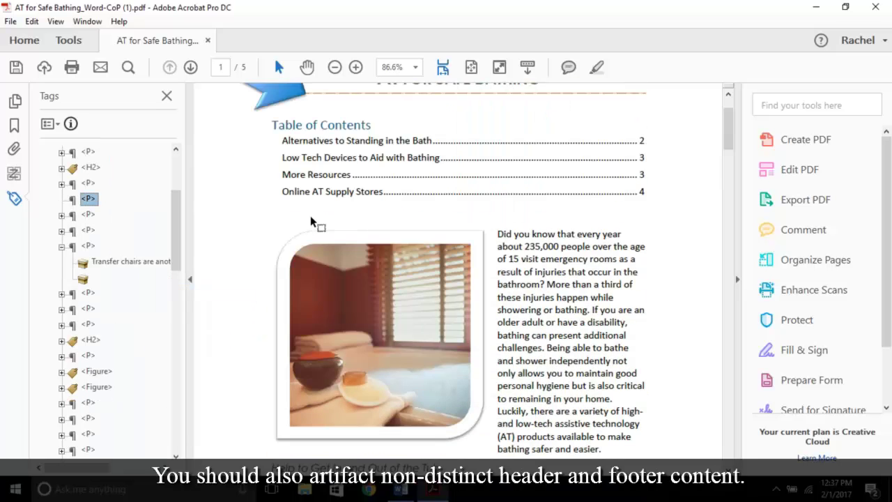
# Step: Delete the empty <P> tag sitting above the Transfer chairs paragraph
pyautogui.scroll(2, 313, 222)
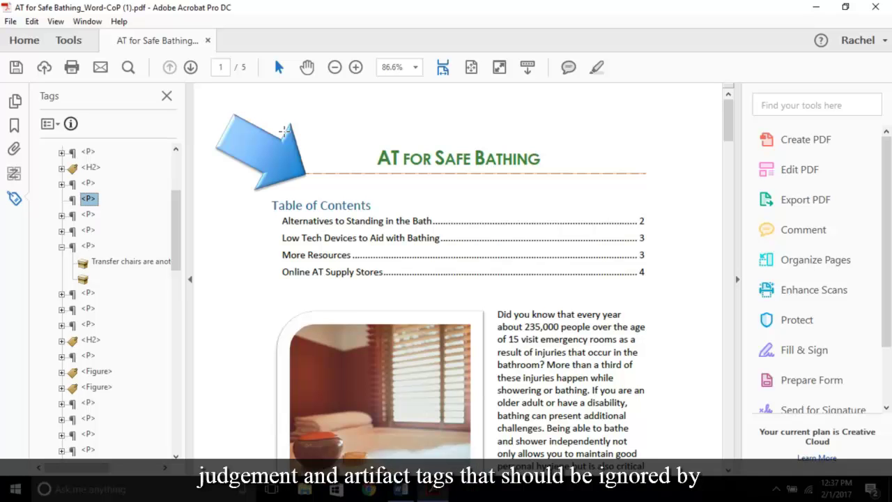
pyautogui.click(90, 200)
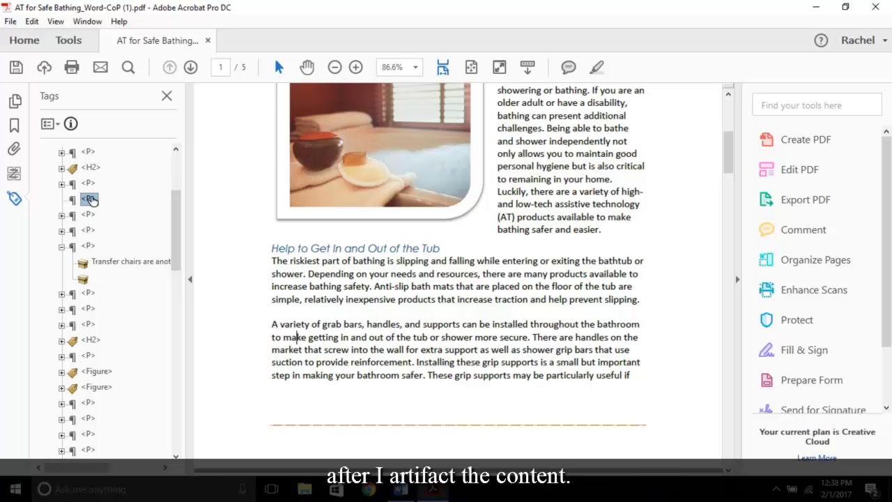
pyautogui.click(89, 203)
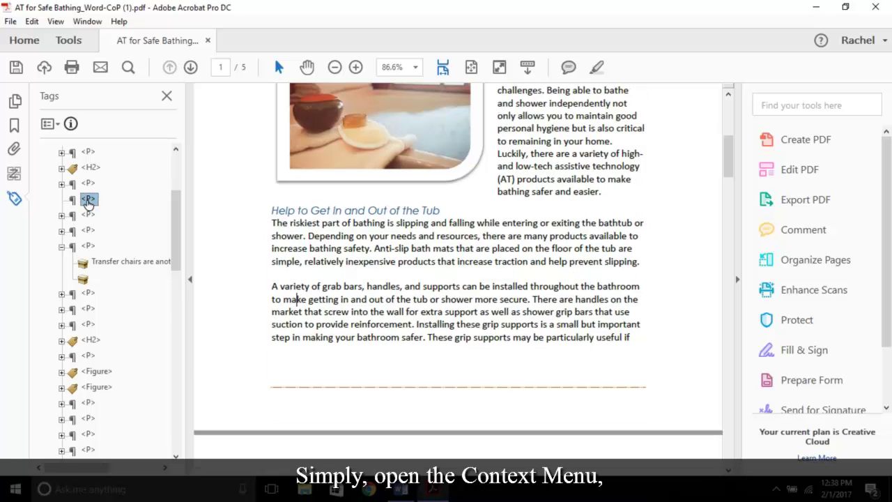
pyautogui.rightClick(88, 203)
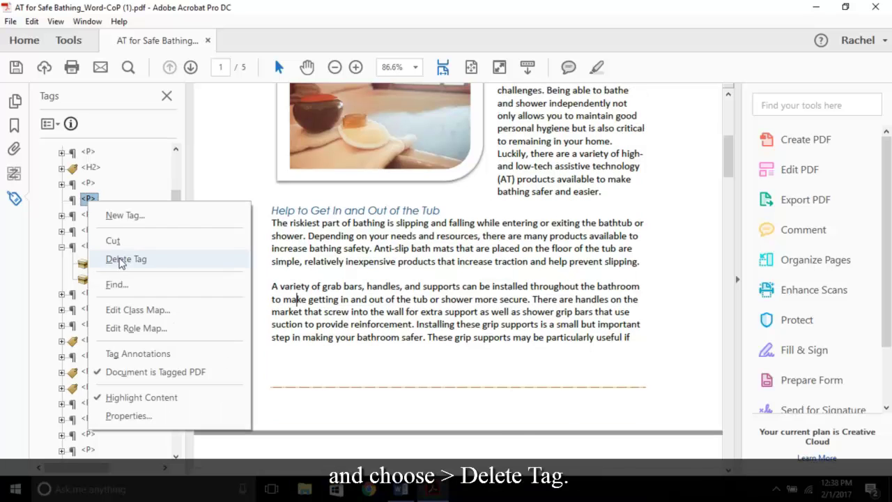
pyautogui.click(117, 258)
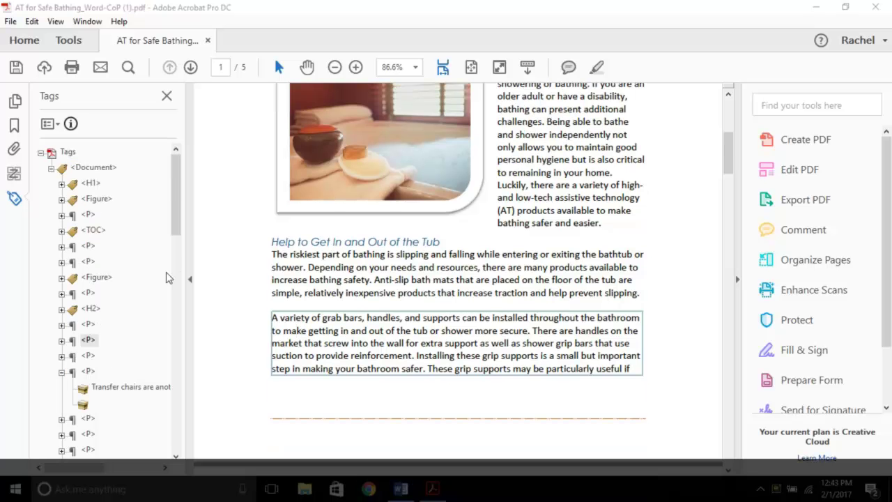
# Step: Expand the checklist's <L> tag, its first <LI> (36-inch-wide door) and <LBody>
pyautogui.scroll(-10, 103, 265)
pyautogui.click(88, 293)
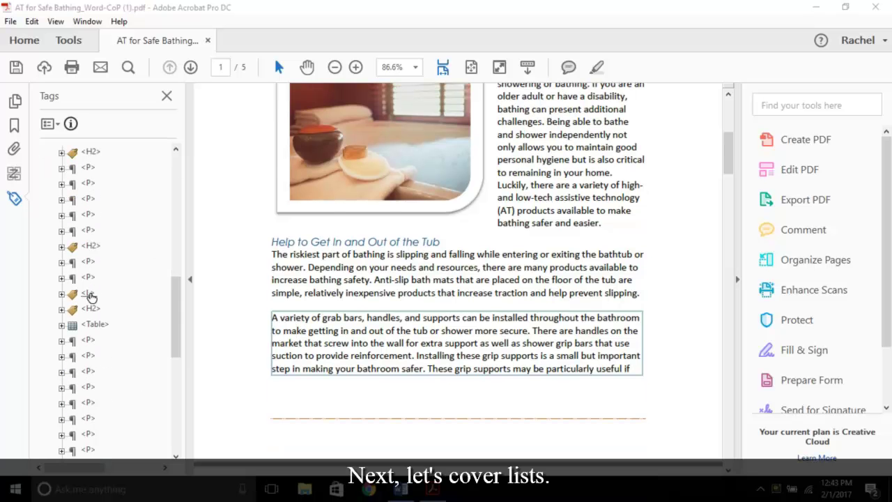
pyautogui.click(62, 293)
pyautogui.click(97, 309)
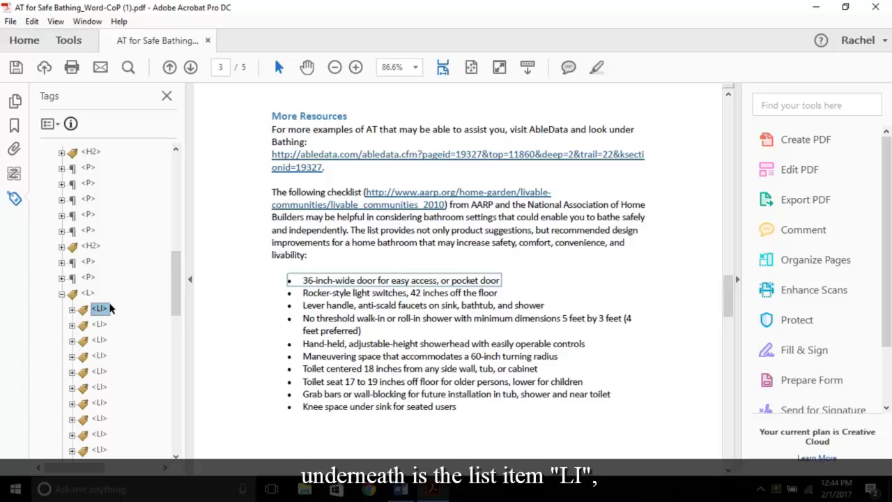
pyautogui.click(73, 310)
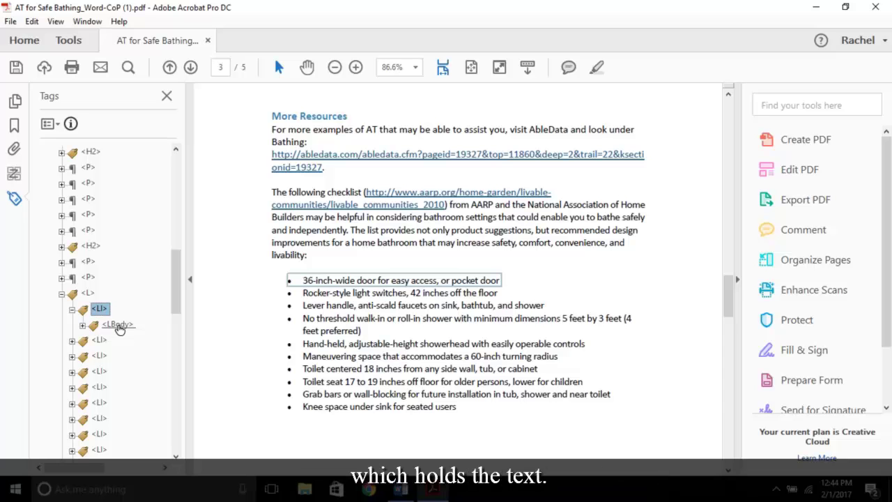
pyautogui.click(82, 326)
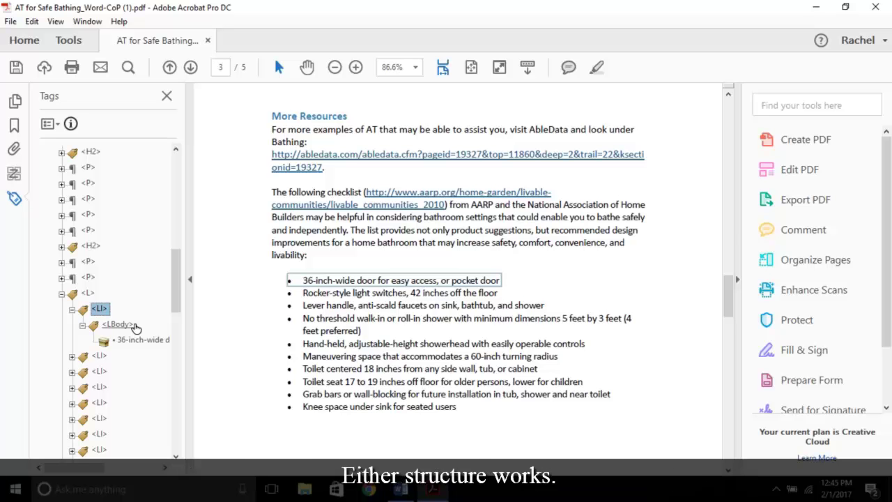
# Step: Check the list item tags down to the last tagged one, Integral transfer seat
pyautogui.scroll(-5, 588, 222)
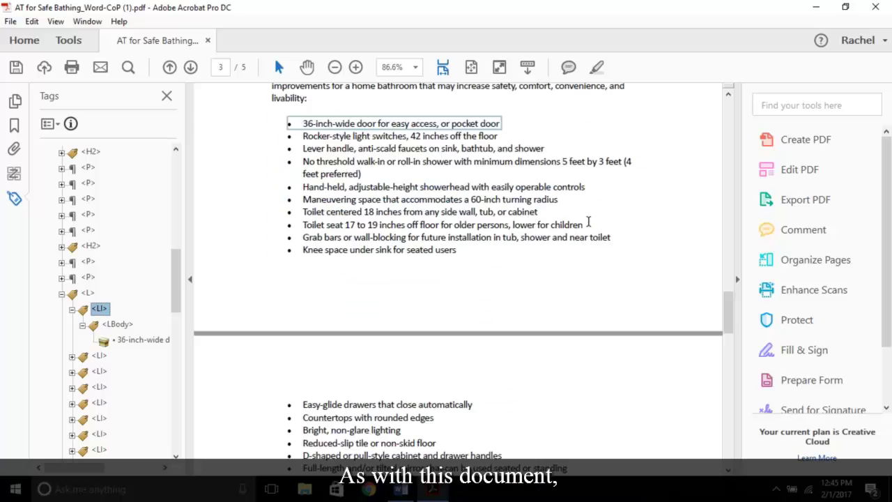
pyautogui.scroll(2, 590, 221)
pyautogui.scroll(-1, 591, 223)
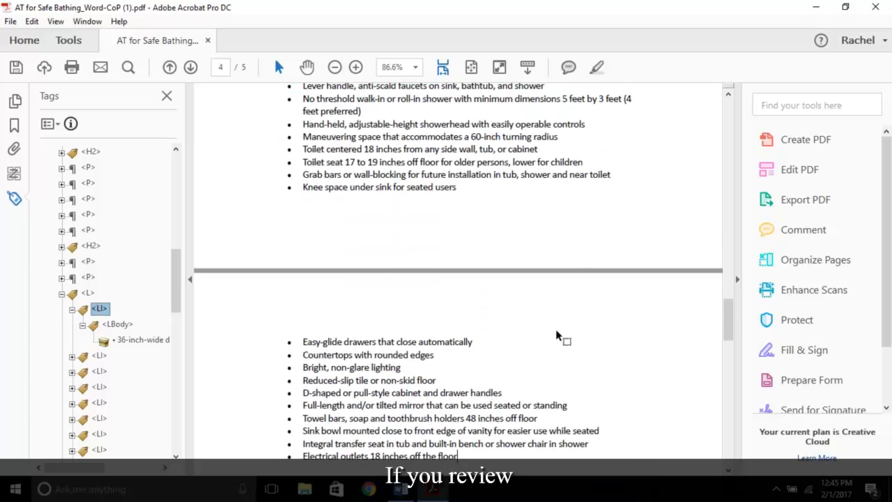
pyautogui.click(99, 371)
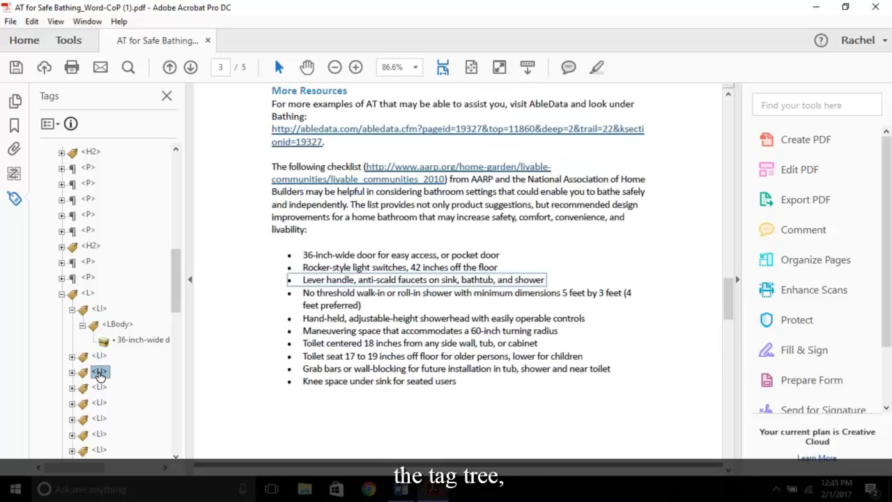
pyautogui.scroll(-4, 104, 403)
pyautogui.click(99, 357)
pyautogui.click(99, 434)
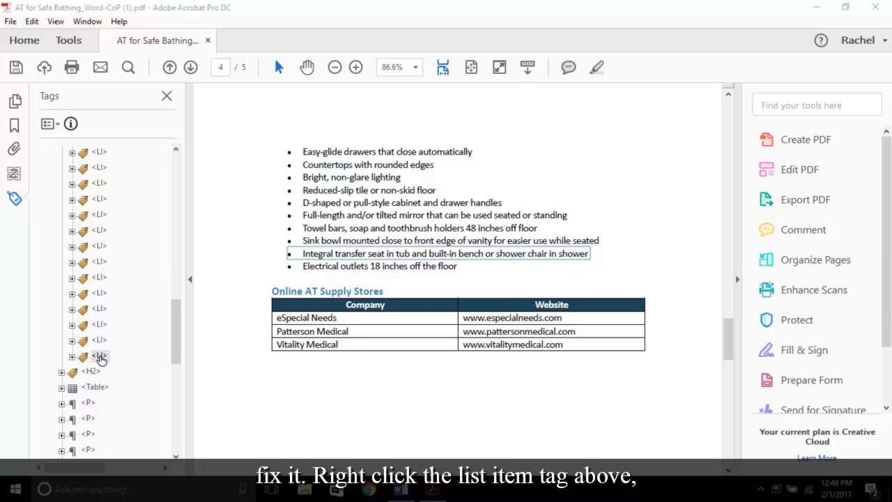
# Step: Add a new List Item tag after the last <LI>
pyautogui.rightClick(99, 357)
pyautogui.click(130, 80)
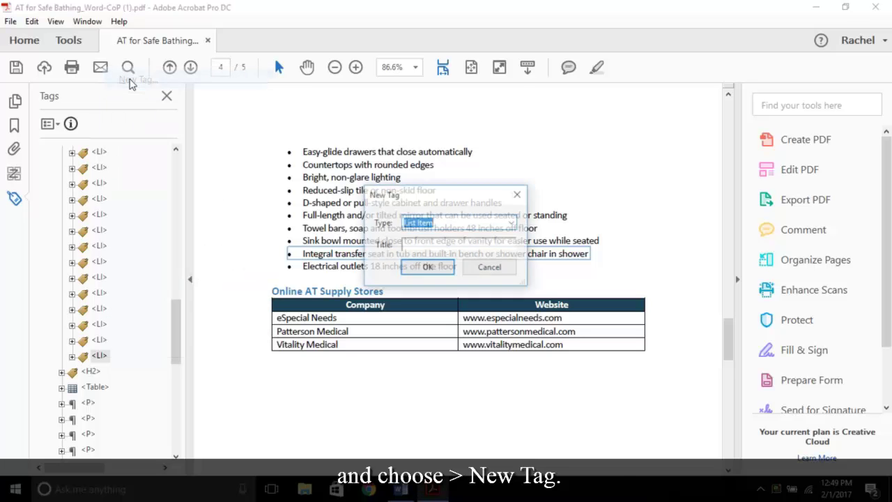
pyautogui.click(511, 224)
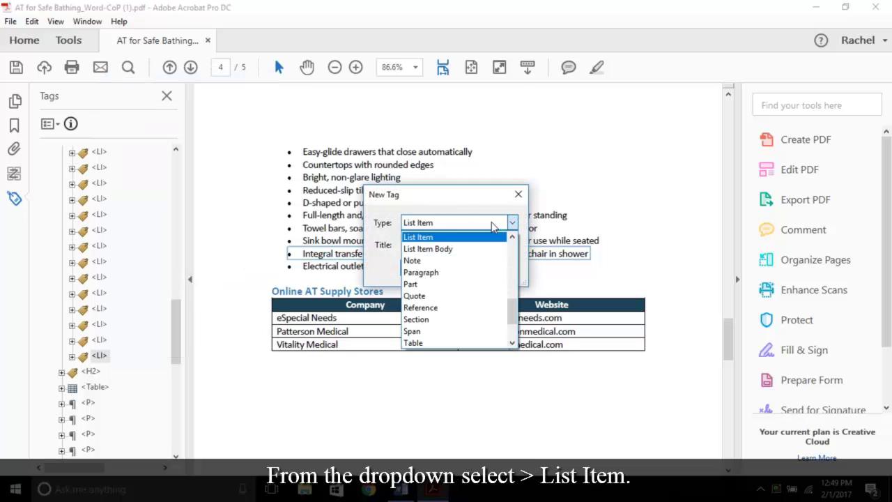
pyautogui.click(441, 237)
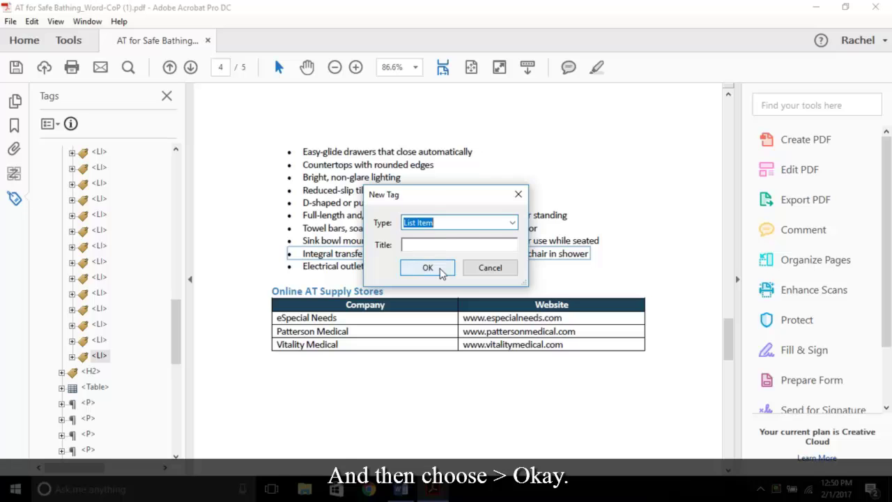
pyautogui.click(427, 268)
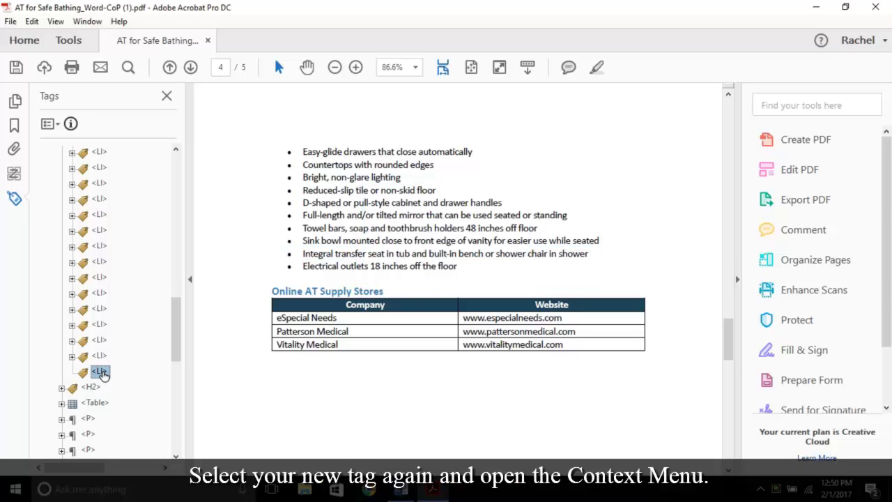
# Step: Create a List Item Body tag and nest it inside the new <LI>
pyautogui.rightClick(101, 373)
pyautogui.click(165, 164)
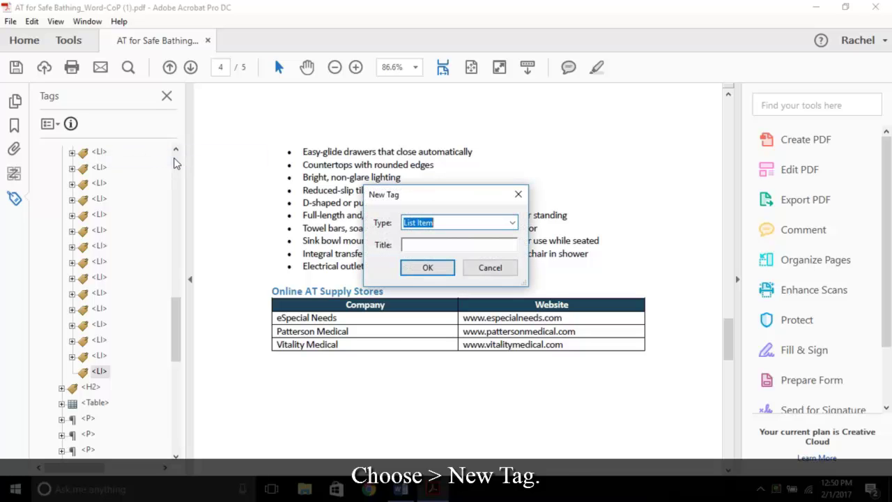
pyautogui.click(513, 223)
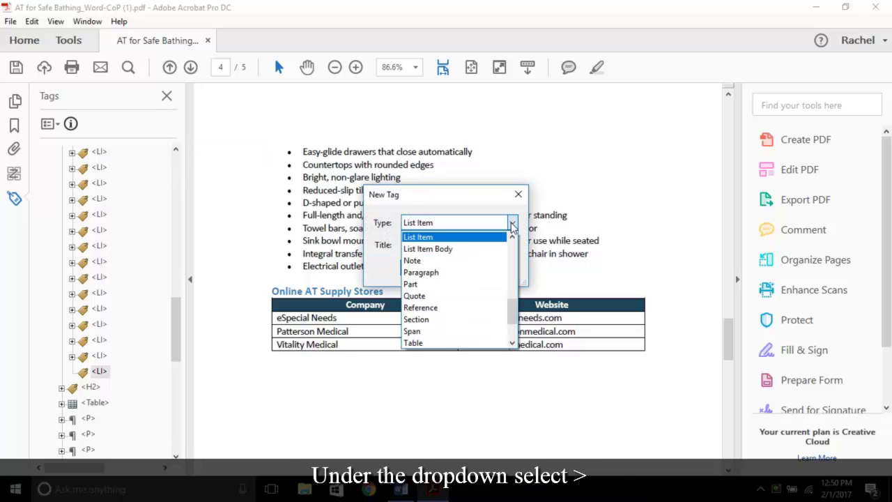
pyautogui.click(434, 249)
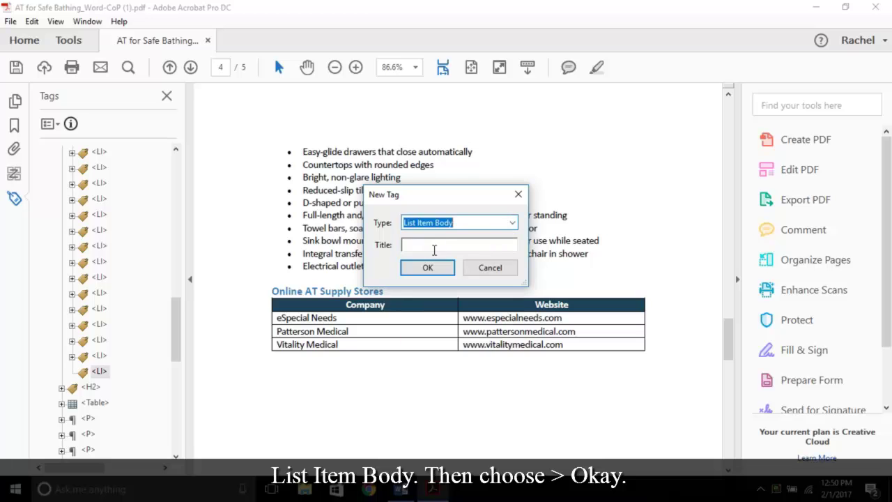
pyautogui.click(429, 268)
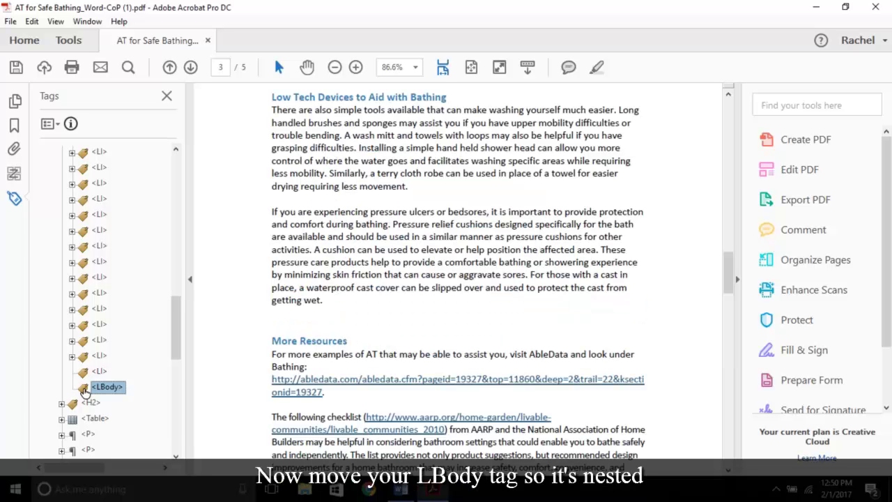
pyautogui.moveTo(85, 392); pyautogui.dragTo(97, 380)
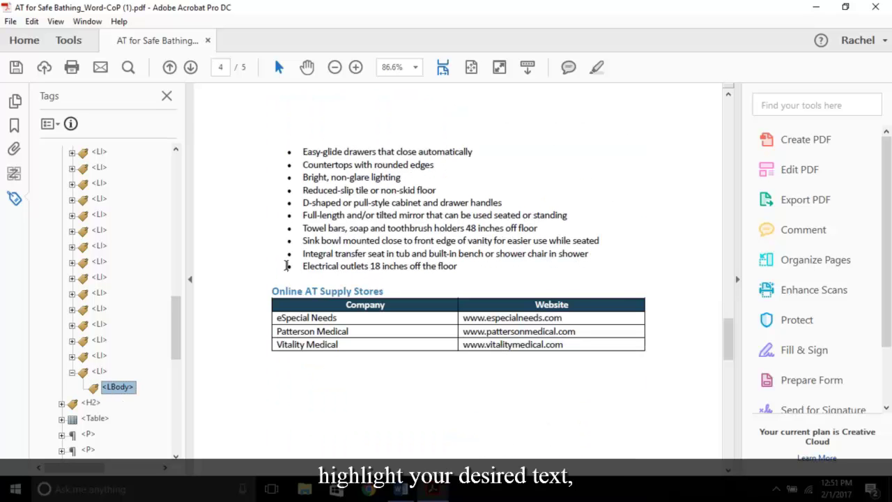
# Step: Attach the selected Electrical outlets bullet text to the new <LBody> tag
pyautogui.moveTo(285, 266); pyautogui.dragTo(457, 269)
pyautogui.rightClick(120, 390)
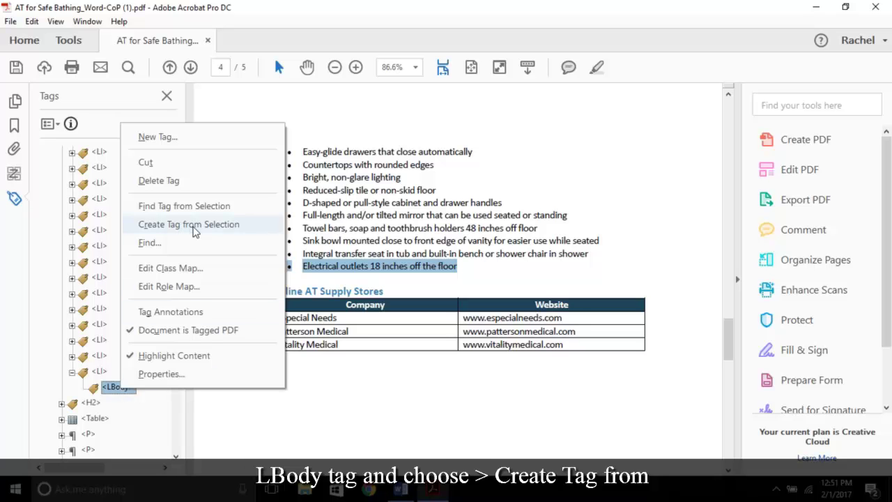
pyautogui.click(195, 224)
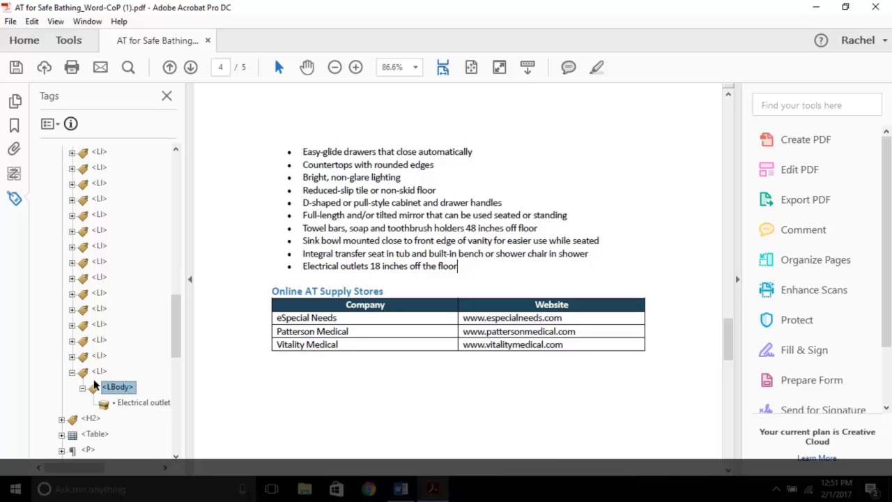
pyautogui.scroll(10, 122, 247)
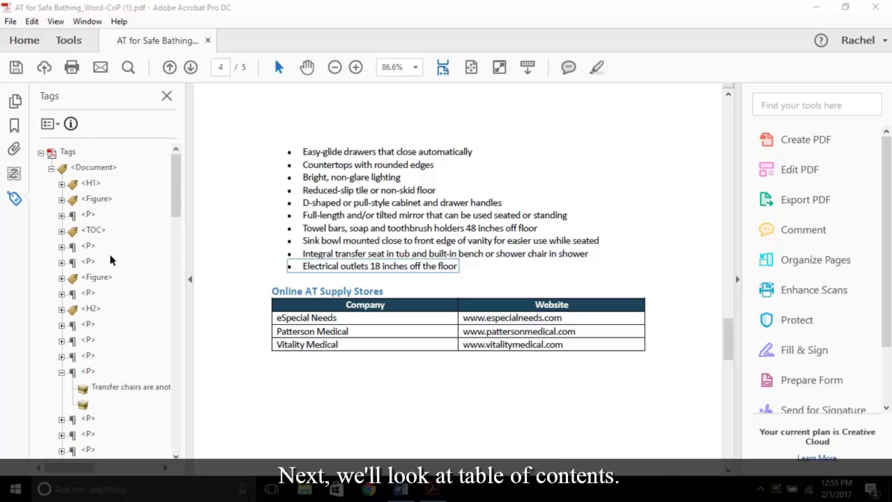
# Step: Select the <TOC> tag on page 1 and expand it to show its five TOCI entries
pyautogui.click(90, 230)
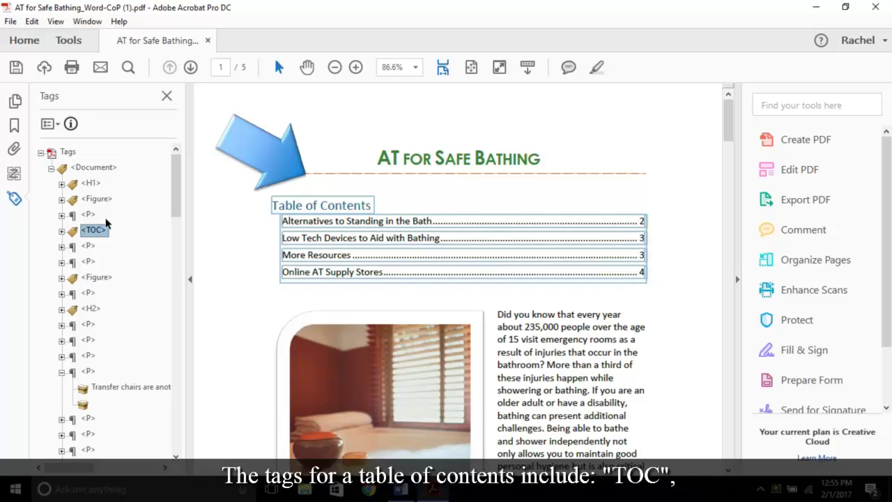
pyautogui.click(61, 231)
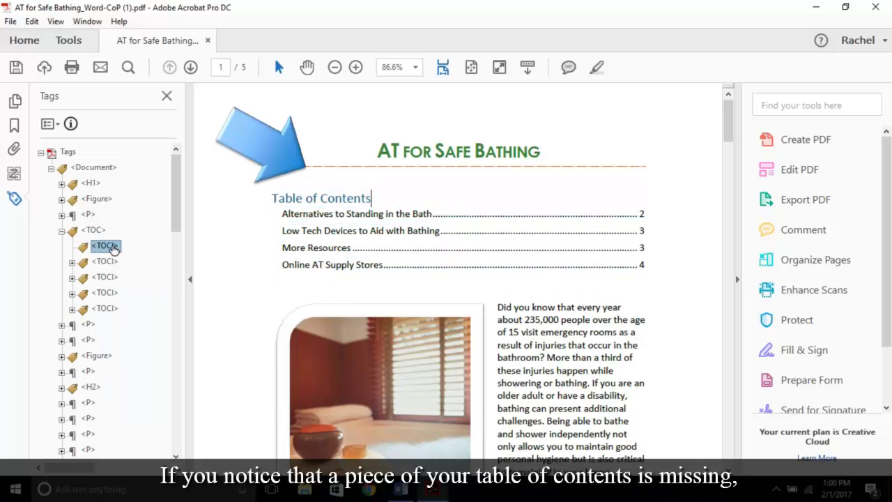
# Step: Tag the 'Table of Contents' heading text into the first, empty <TOCI> tag
pyautogui.click(109, 250)
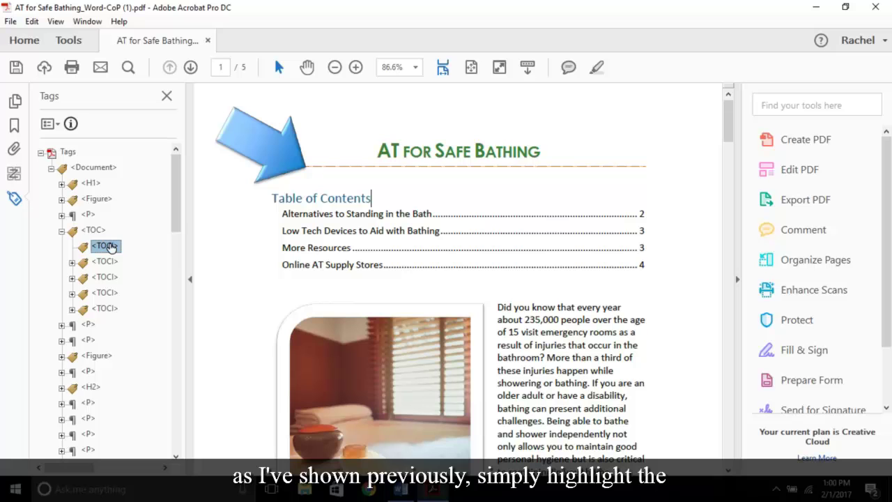
pyautogui.moveTo(373, 198); pyautogui.dragTo(288, 195)
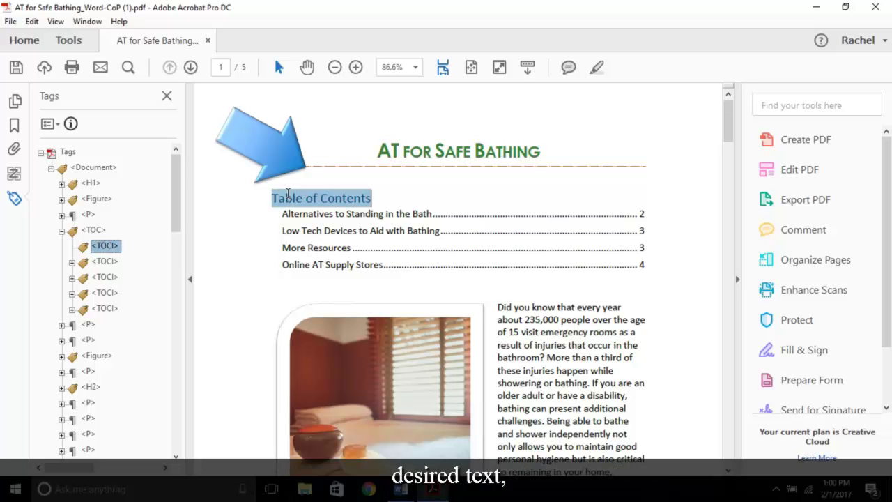
pyautogui.rightClick(103, 245)
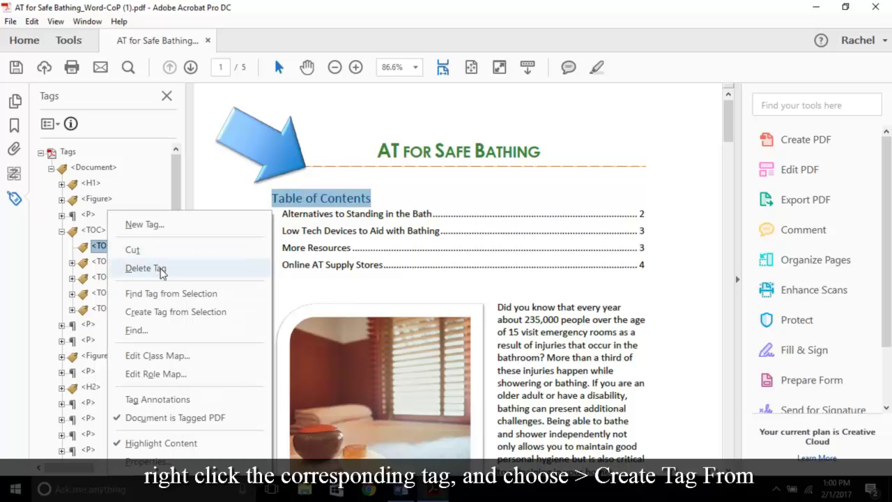
pyautogui.click(163, 317)
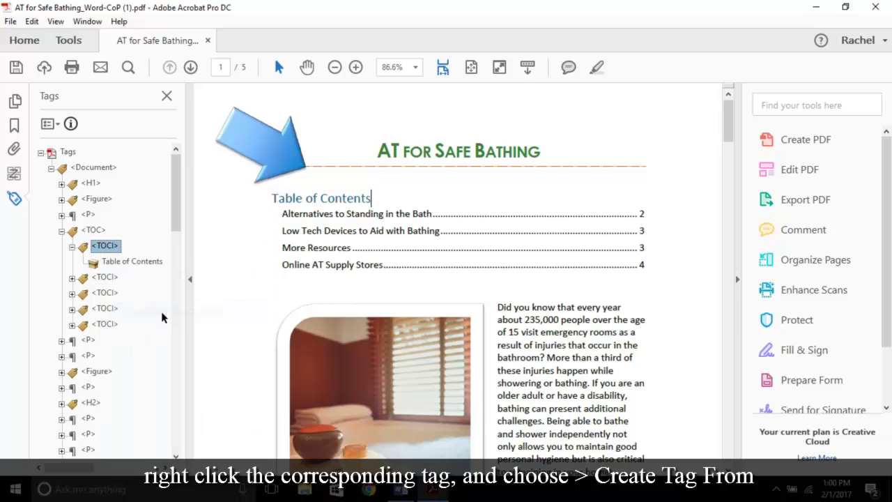
pyautogui.click(131, 263)
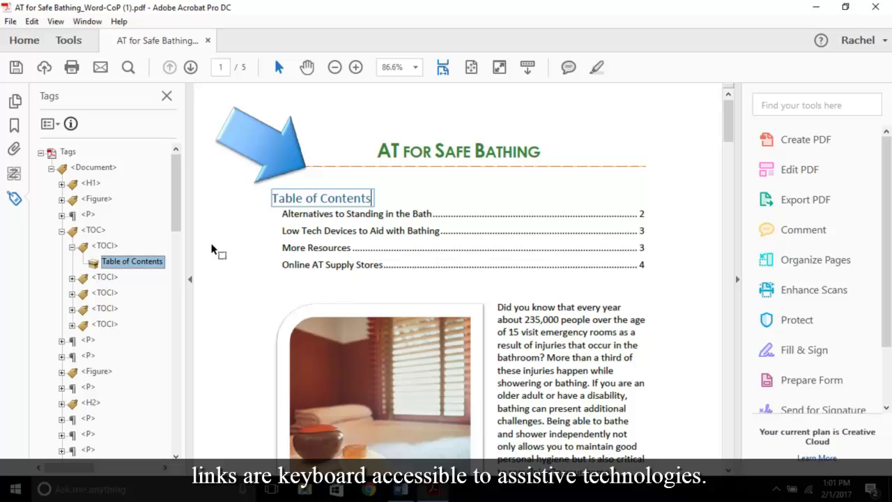
# Step: Expand the TOC item tags and select the 'Alternatives to Standing in the Bath' content tag
pyautogui.click(148, 280)
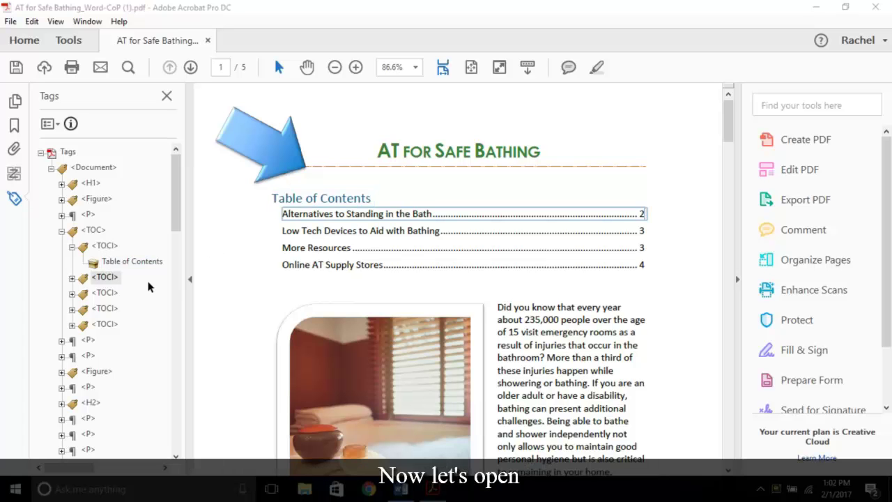
pyautogui.click(71, 278)
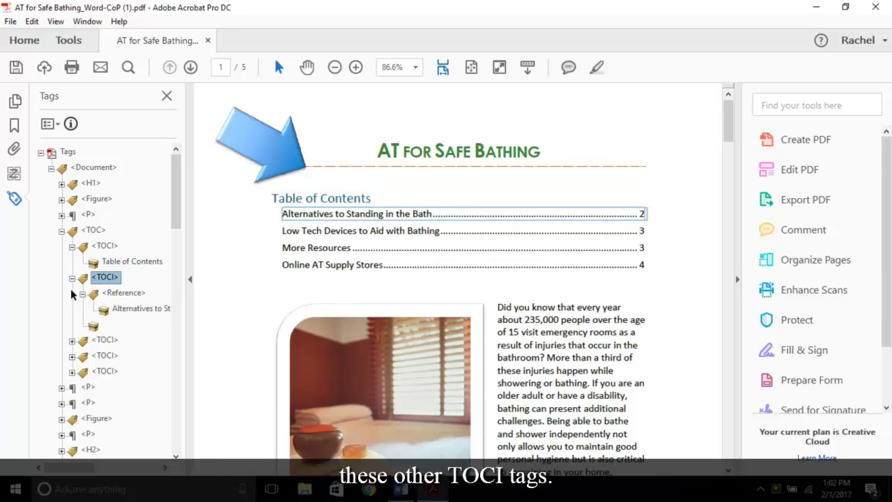
pyautogui.click(73, 341)
pyautogui.click(82, 356)
pyautogui.moveTo(193, 303); pyautogui.dragTo(225, 302)
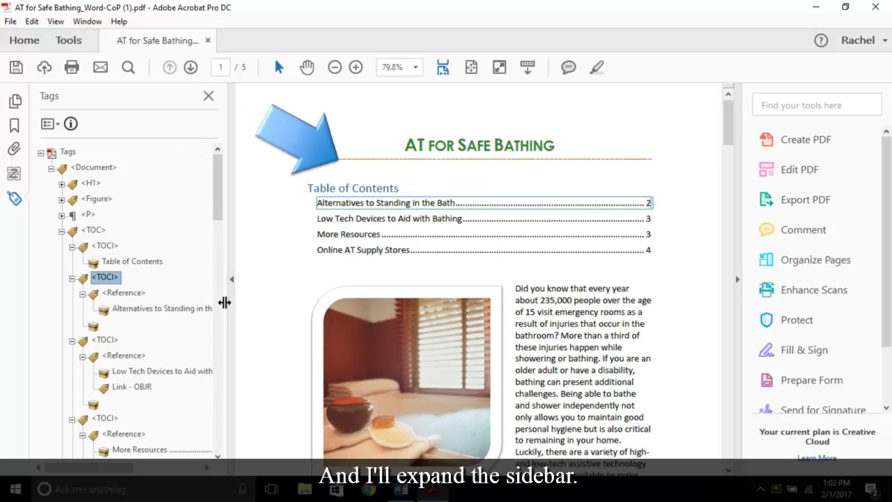
pyautogui.click(157, 308)
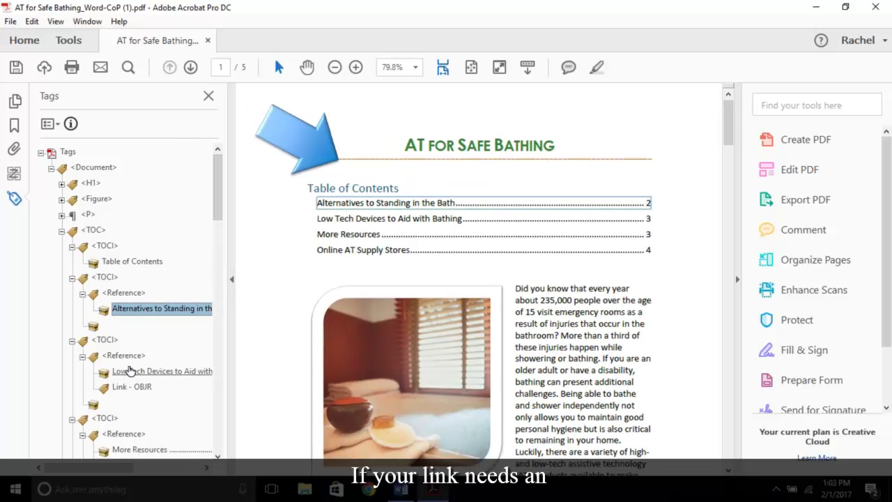
# Step: Use Find with Unmarked Links to locate that entry's untagged link and tag it as OBJR
pyautogui.rightClick(163, 315)
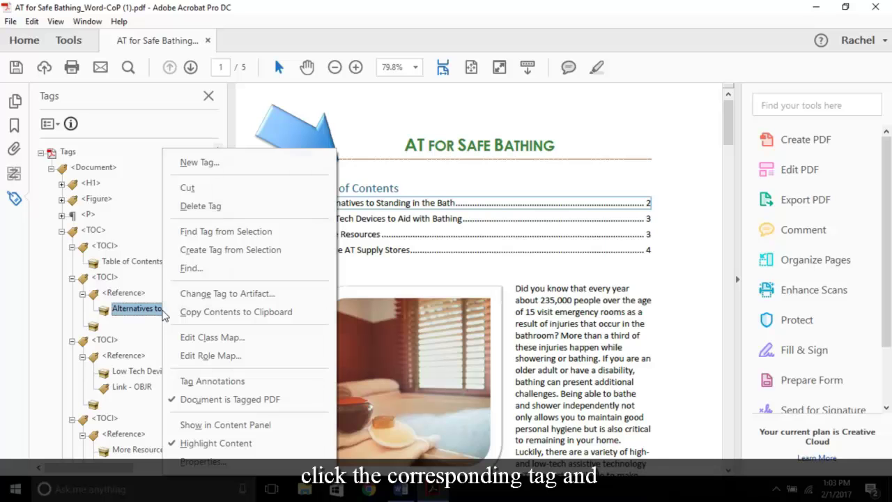
pyautogui.click(196, 269)
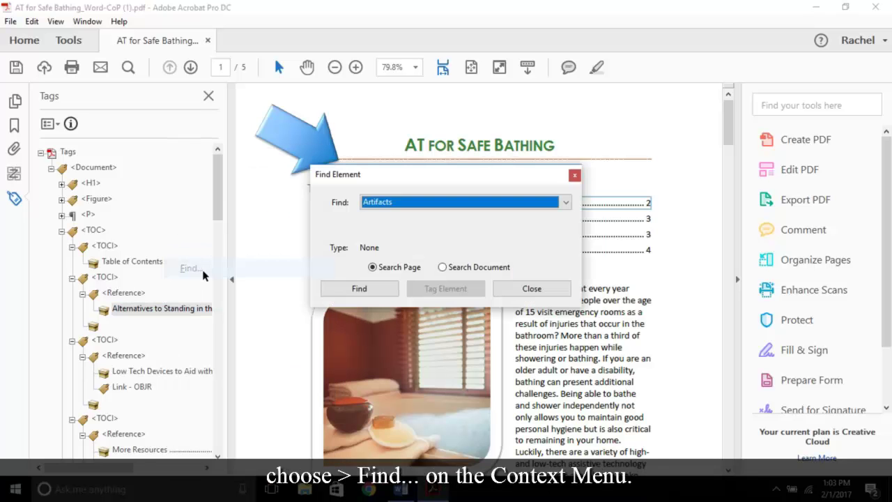
pyautogui.click(569, 207)
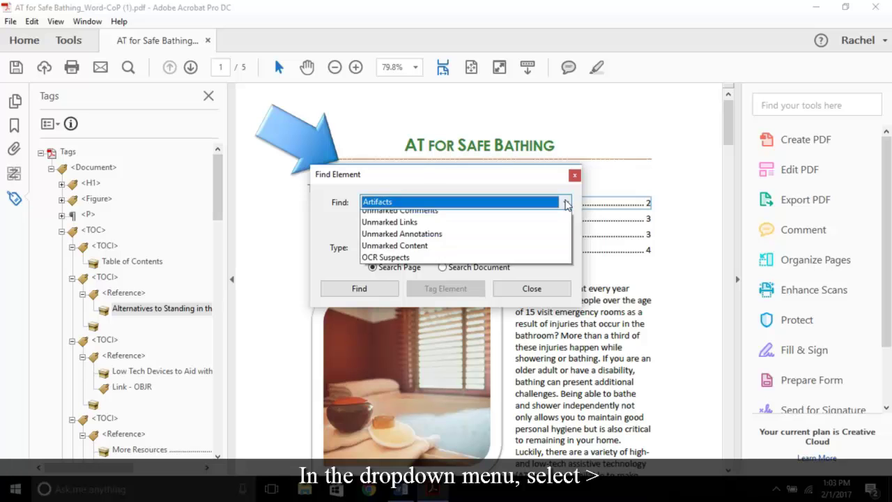
pyautogui.click(397, 239)
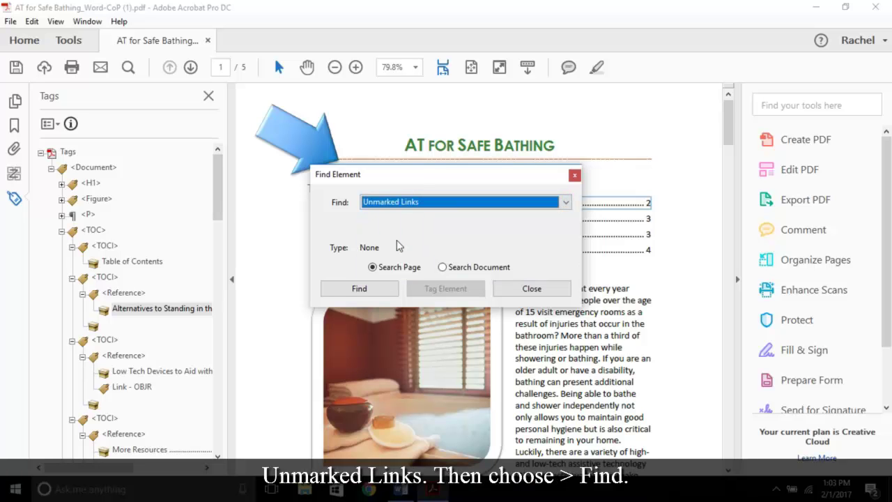
pyautogui.click(377, 290)
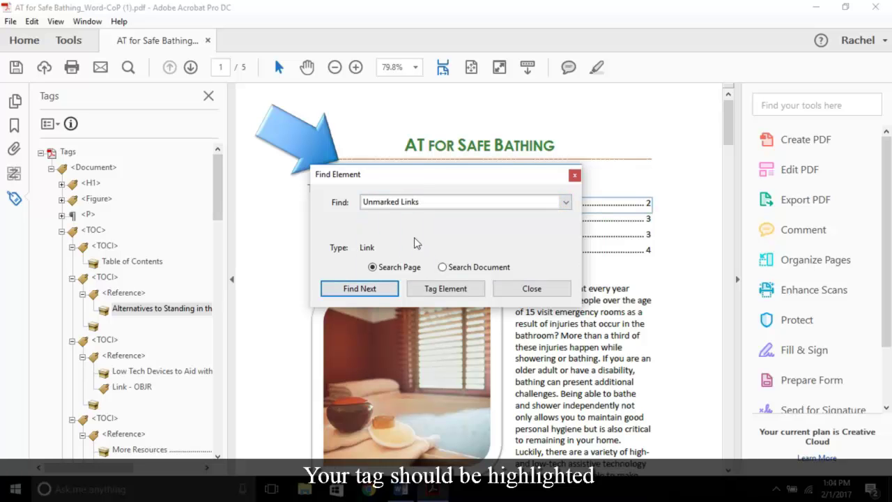
pyautogui.moveTo(425, 177); pyautogui.dragTo(616, 309)
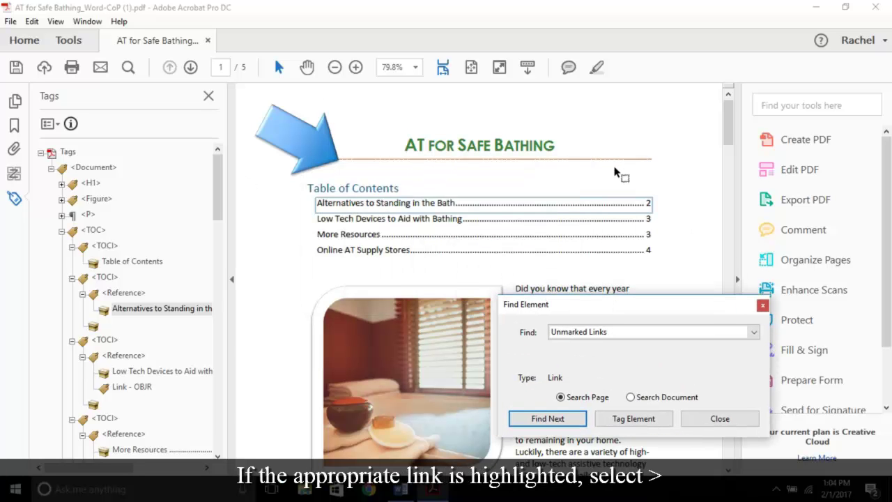
pyautogui.click(615, 421)
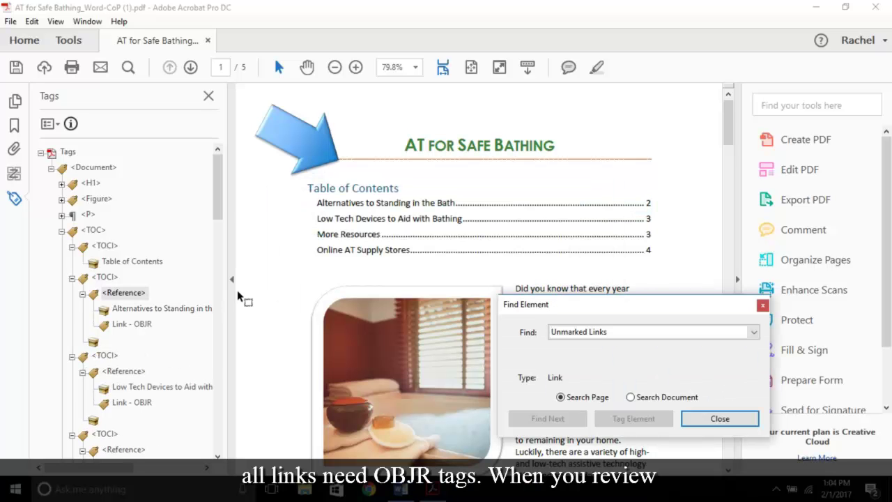